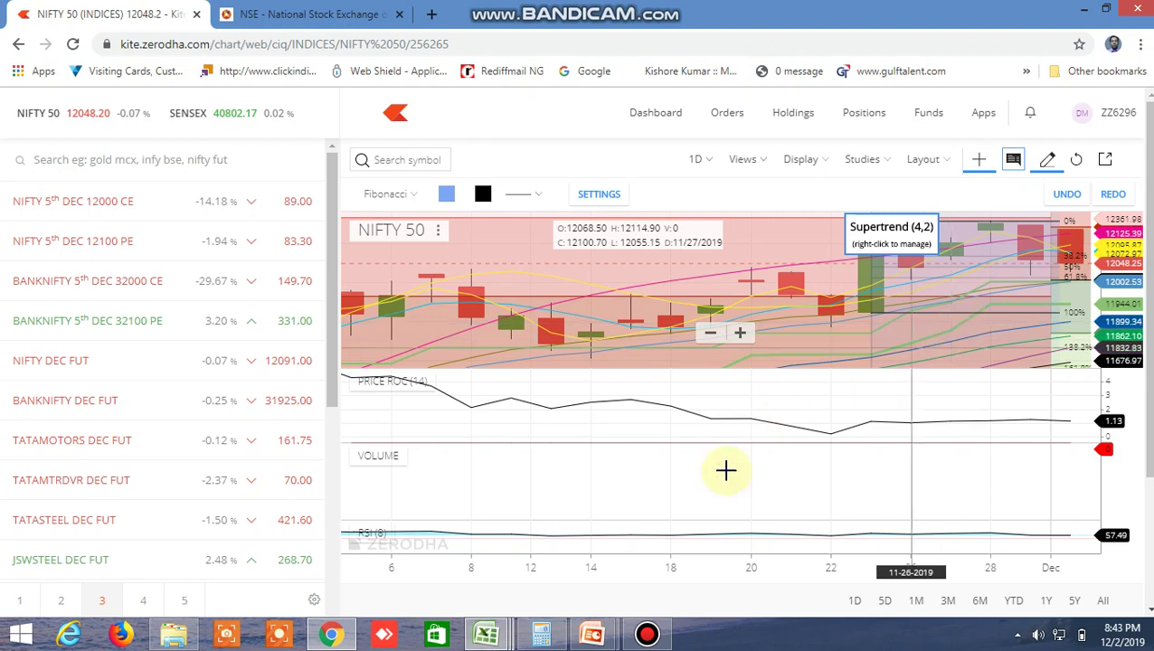
Switch to the BUY SELL LEVEL CUM SCREENER workbook in Excel and check ACC's closing price beside its buy and sell levels
mouse_move(486, 634)
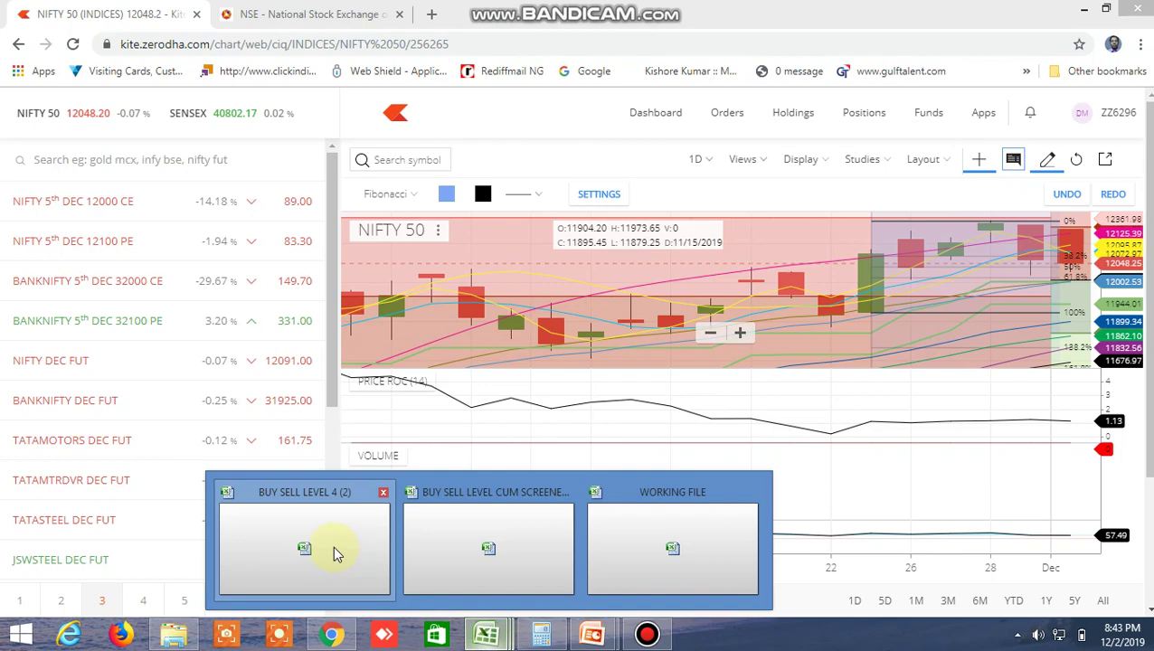
left_click(495, 553)
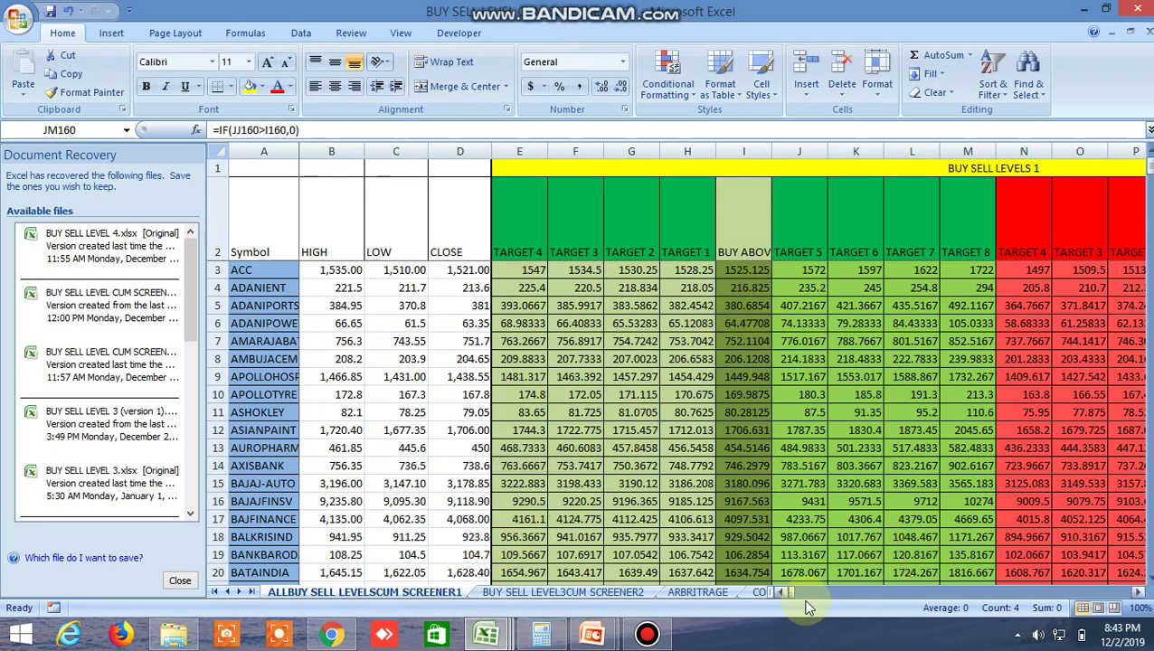
left_click_drag(799, 594, 779, 589)
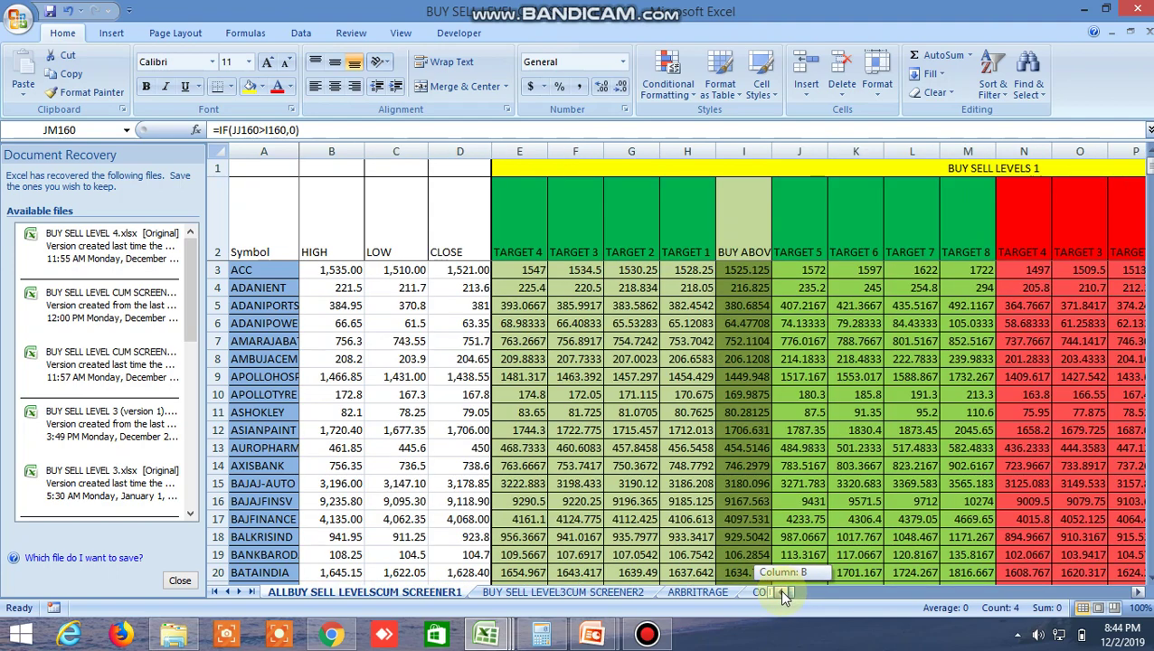
left_click(457, 270)
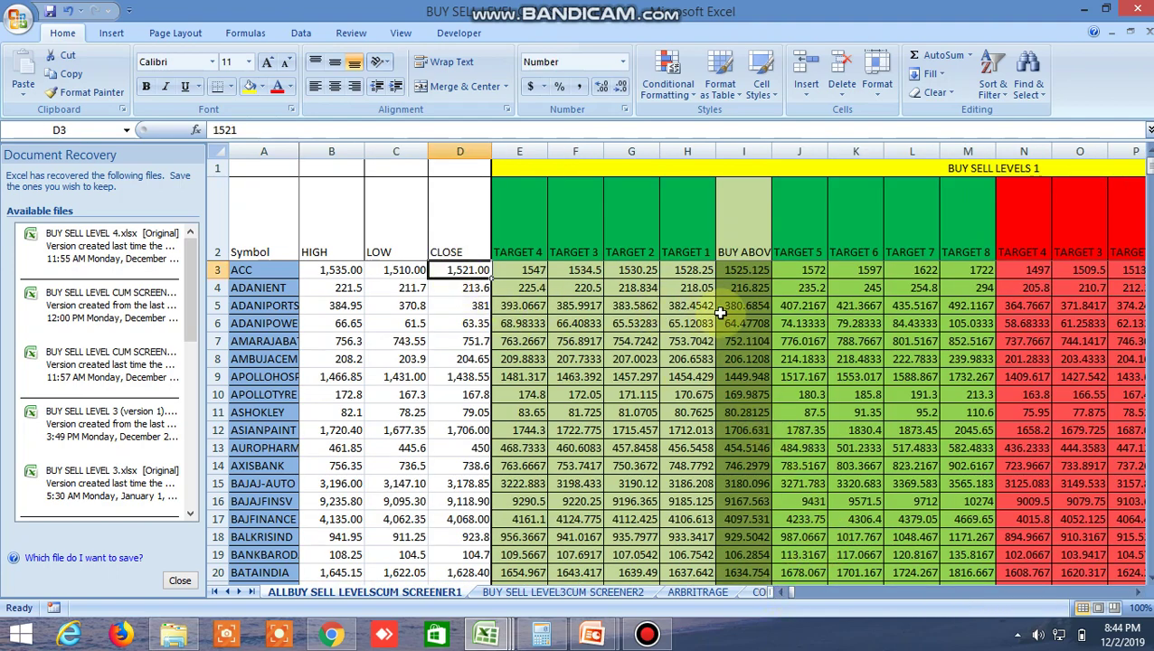
Look at the OPTION CHAIN IV sheet in the WORKING FILE workbook and return to the BUY SELL LEVEL CUM SCREENER workbook
left_click(331, 635)
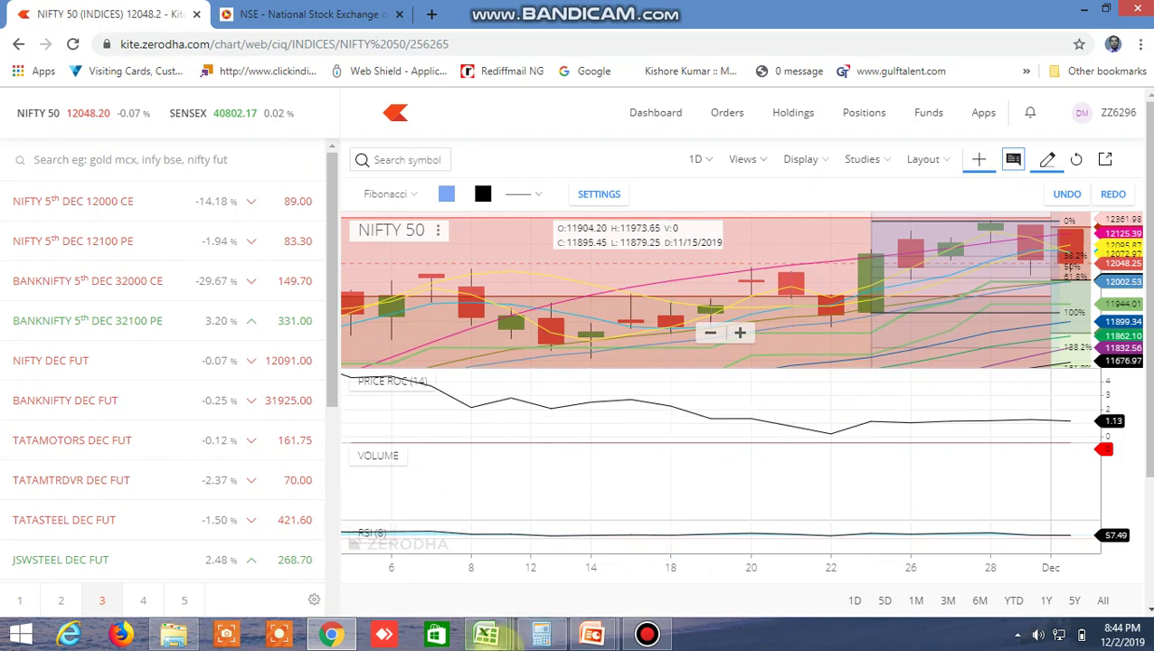
mouse_move(486, 634)
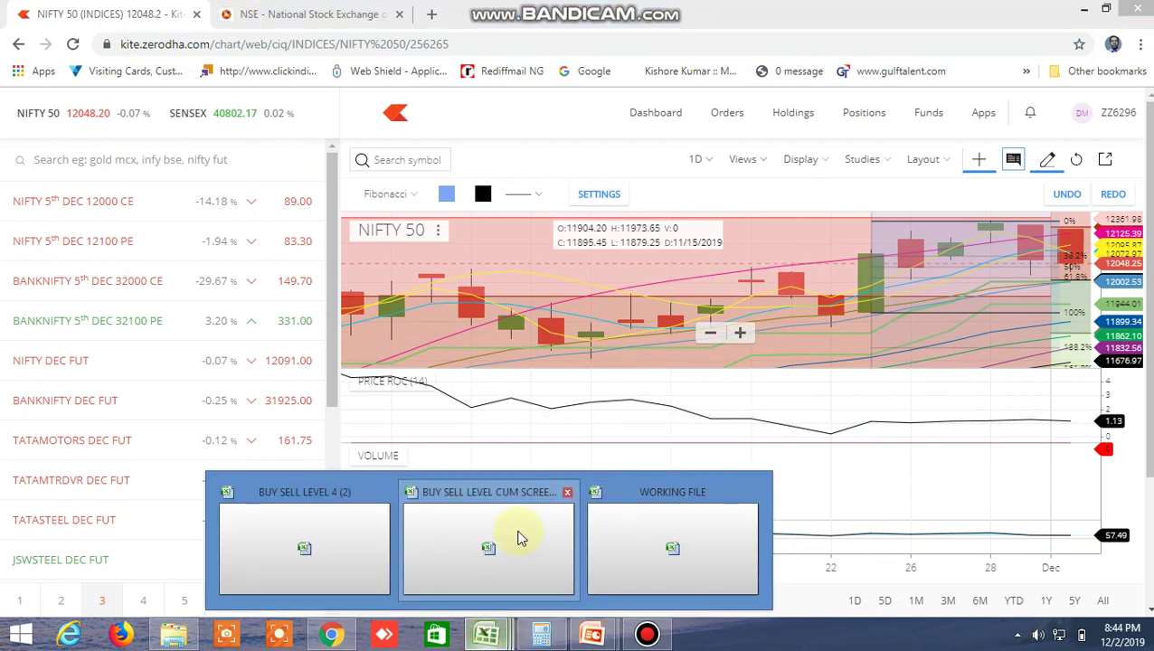
left_click(675, 541)
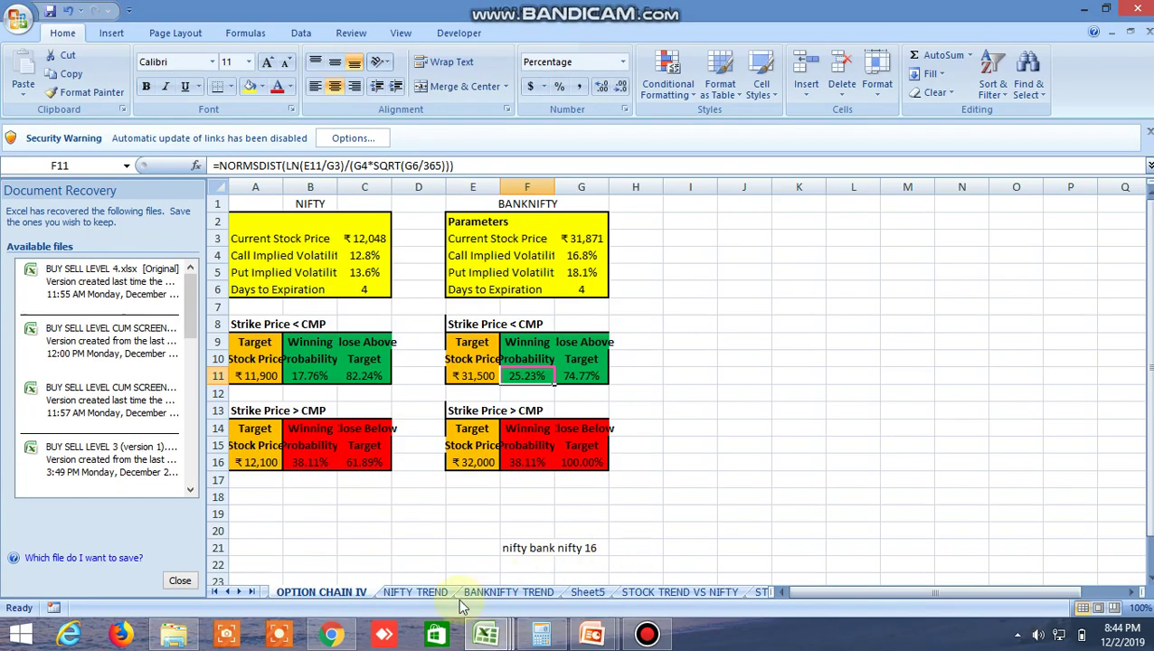
mouse_move(486, 634)
left_click(484, 570)
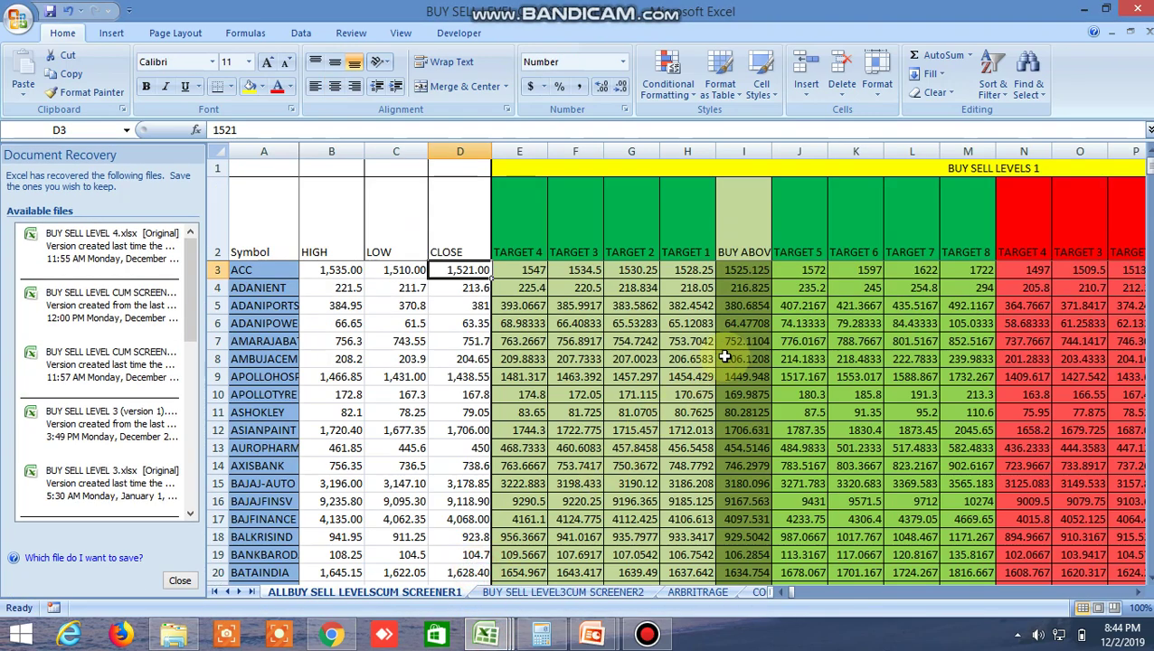
Switch to the NIFTY 50 chart in Chrome and examine its latest daily candles against the moving averages over a wider date range
left_click(331, 634)
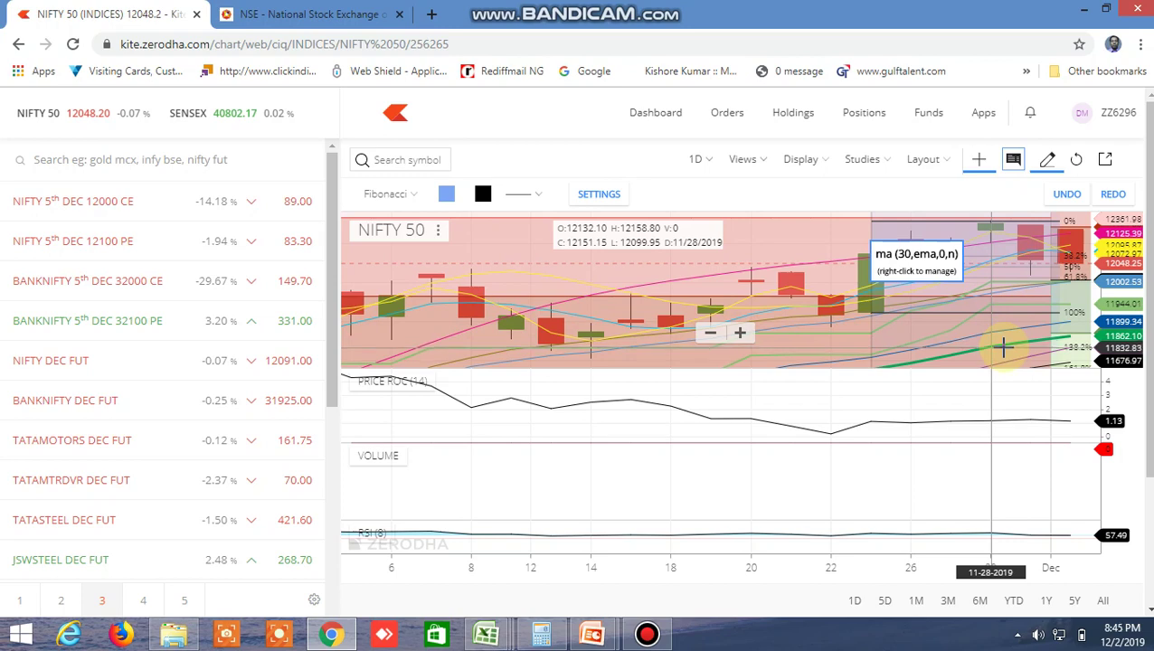
scroll(1000, 353, "down", 3)
scroll(1001, 352, "down", 2)
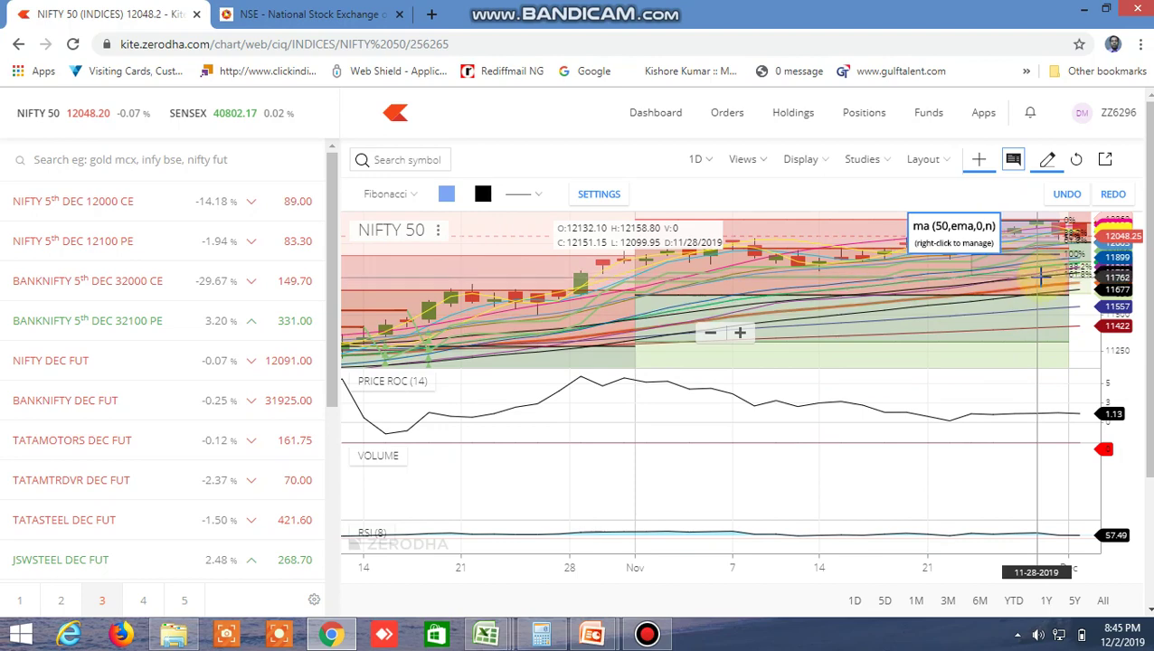
scroll(1044, 276, "up", 4)
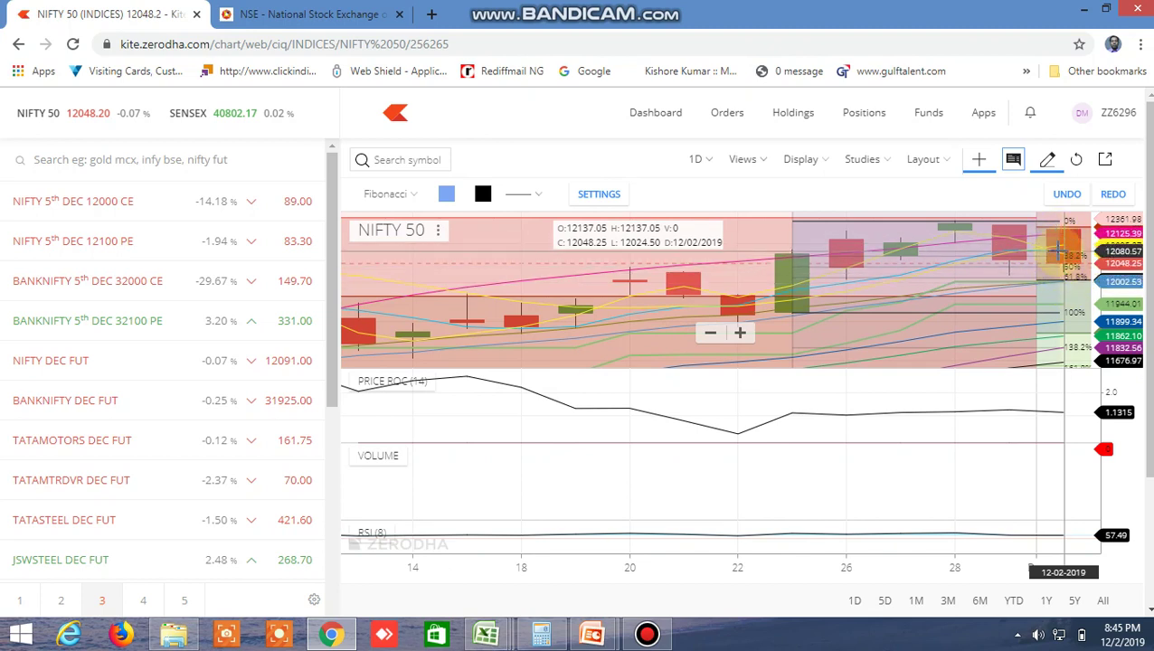
Load the NIFTY BANK index chart and examine its recent candles against the moving averages and pivot levels
left_click(409, 161)
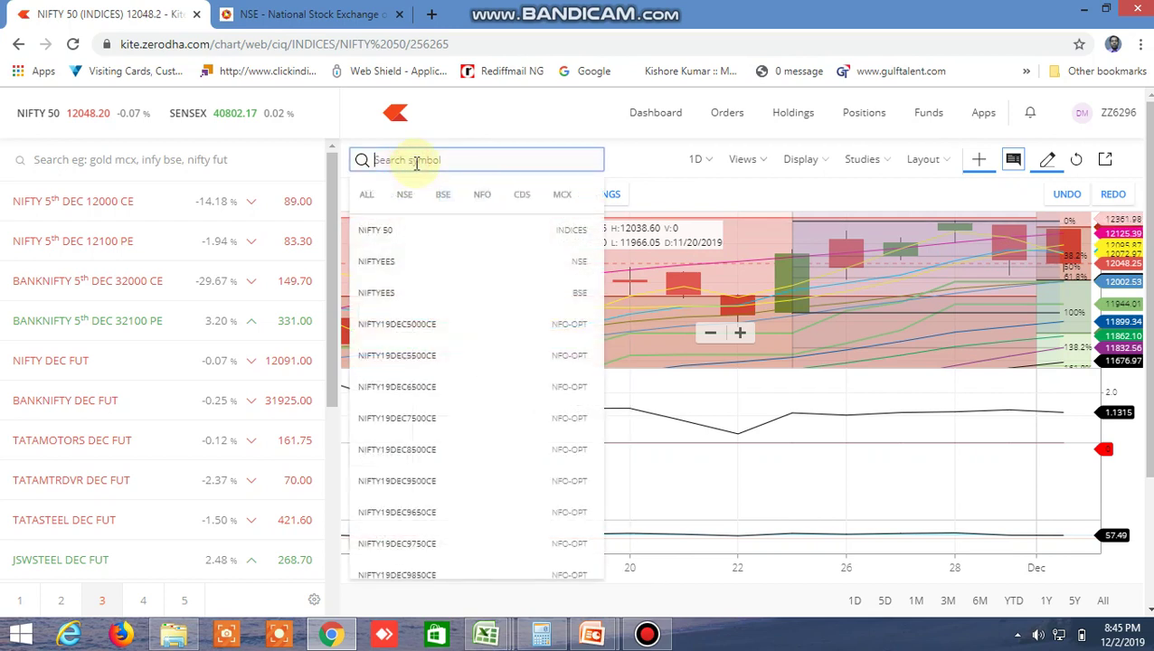
type("nifty")
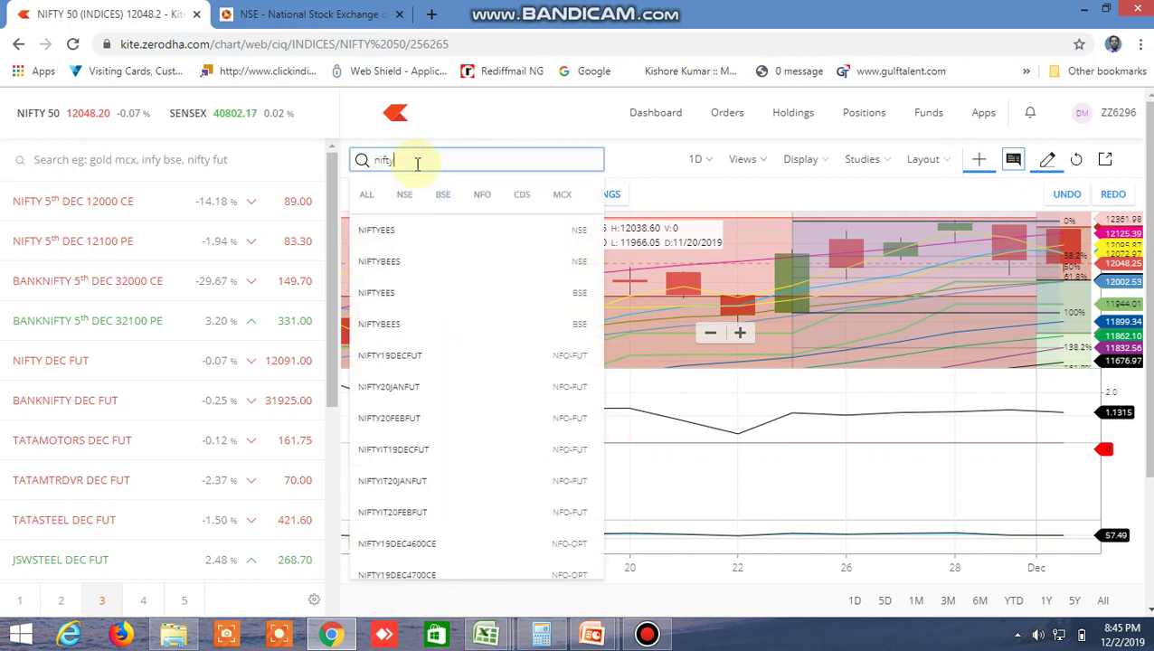
type(" bank")
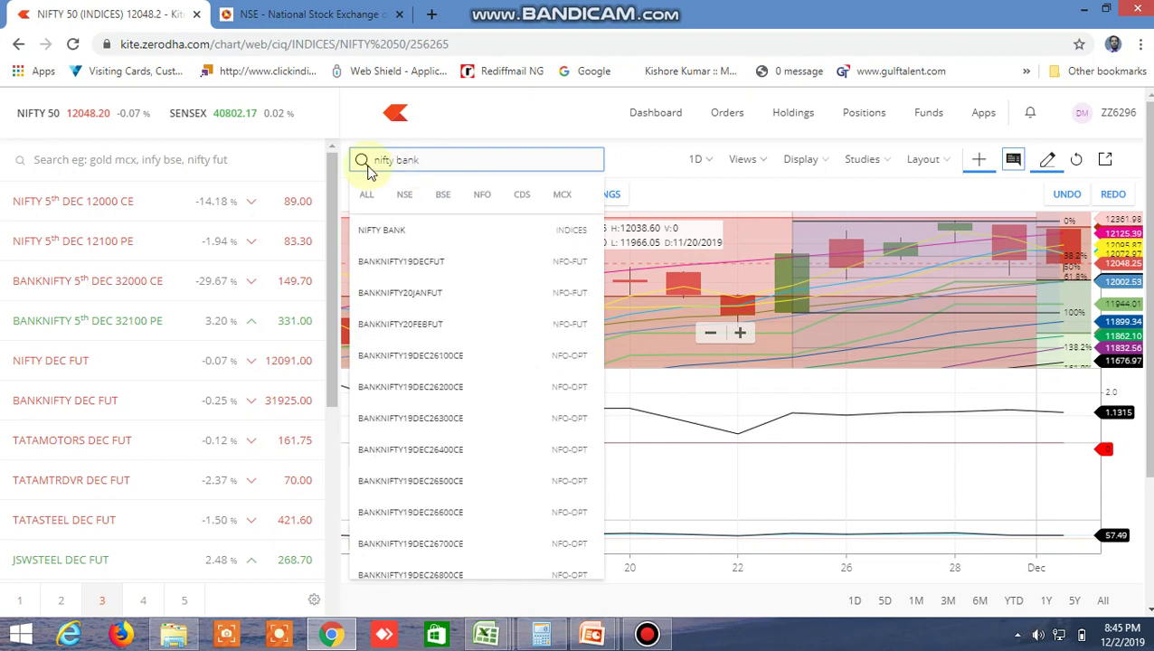
left_click(390, 234)
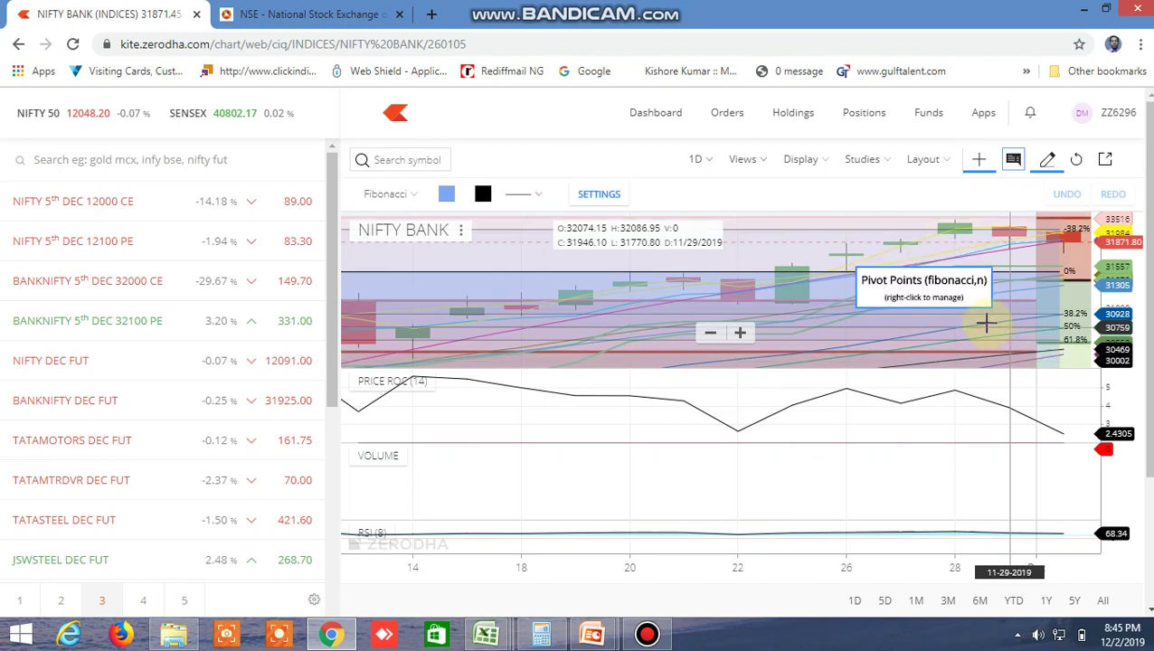
scroll(988, 317, "down", 2)
scroll(988, 317, "down", 1)
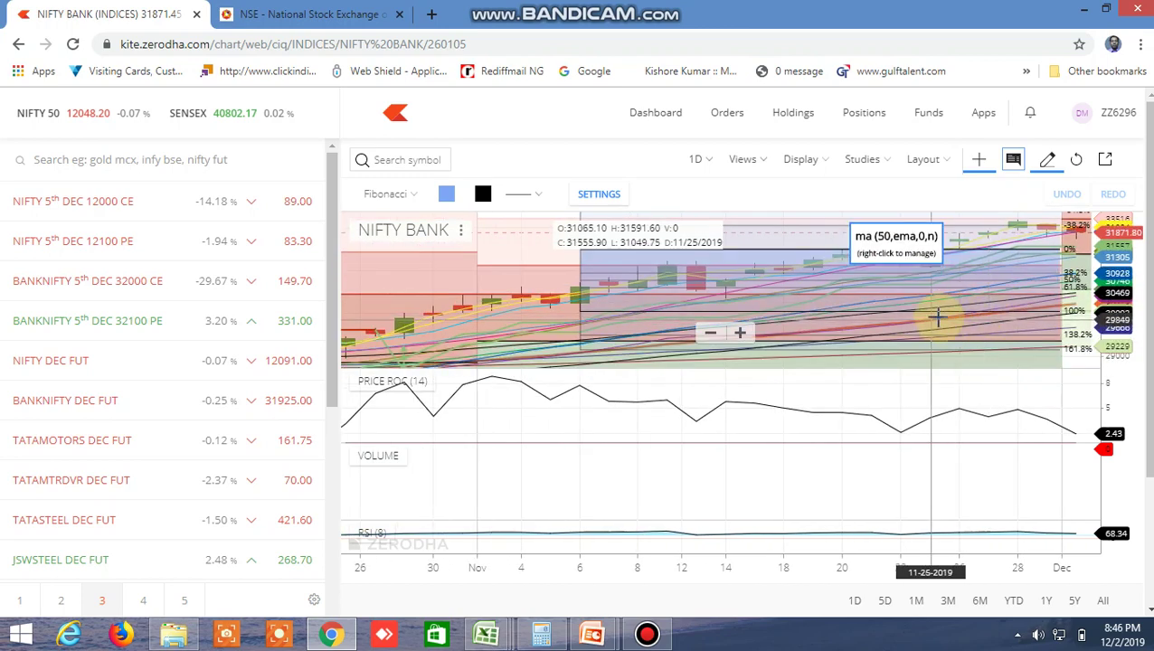
scroll(1047, 288, "down", 1)
scroll(1046, 292, "up", 1)
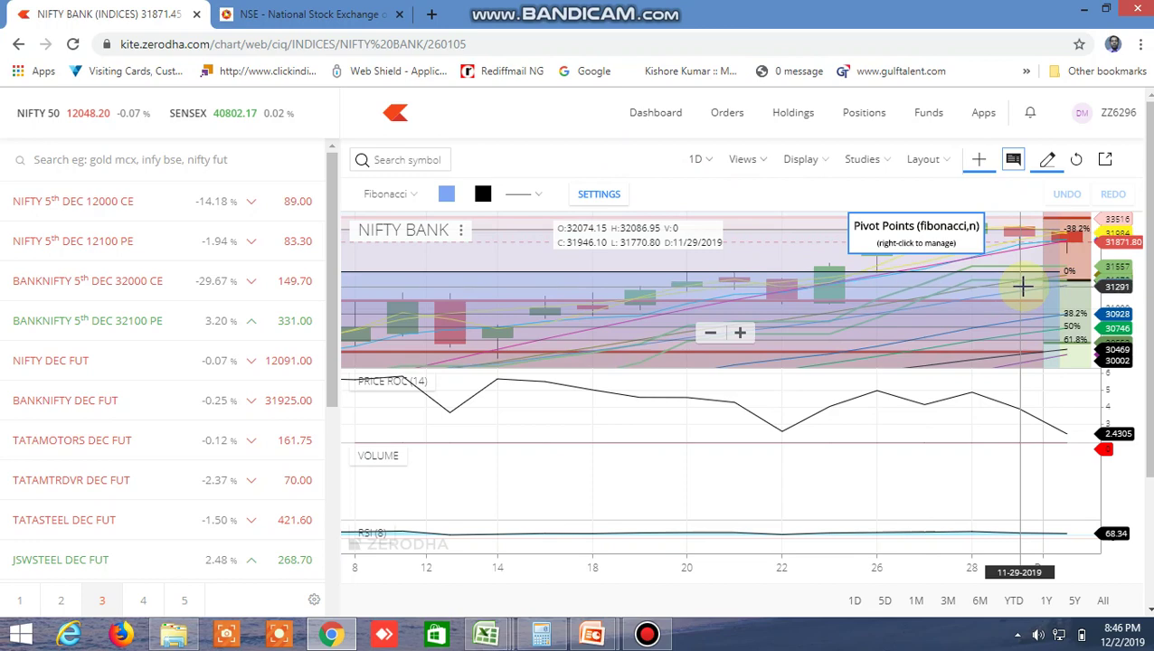
scroll(1022, 286, "down", 4)
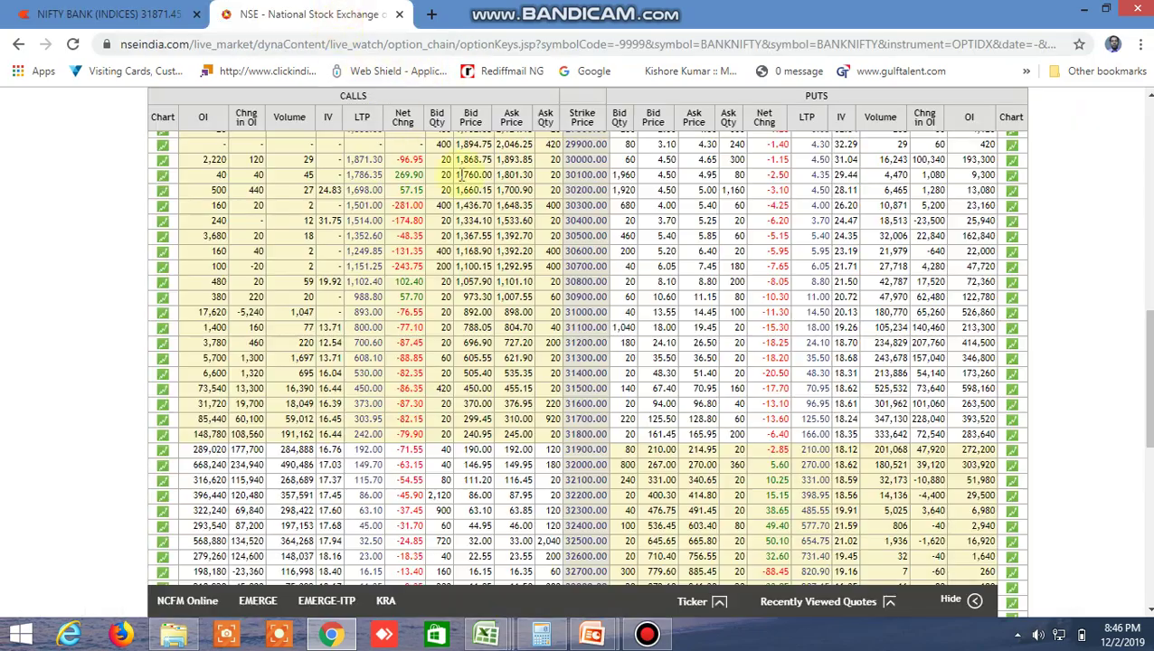
Display the NIFTY index contracts on the NSE option chain page
scroll(461, 225, "up", 10)
scroll(462, 225, "down", 2)
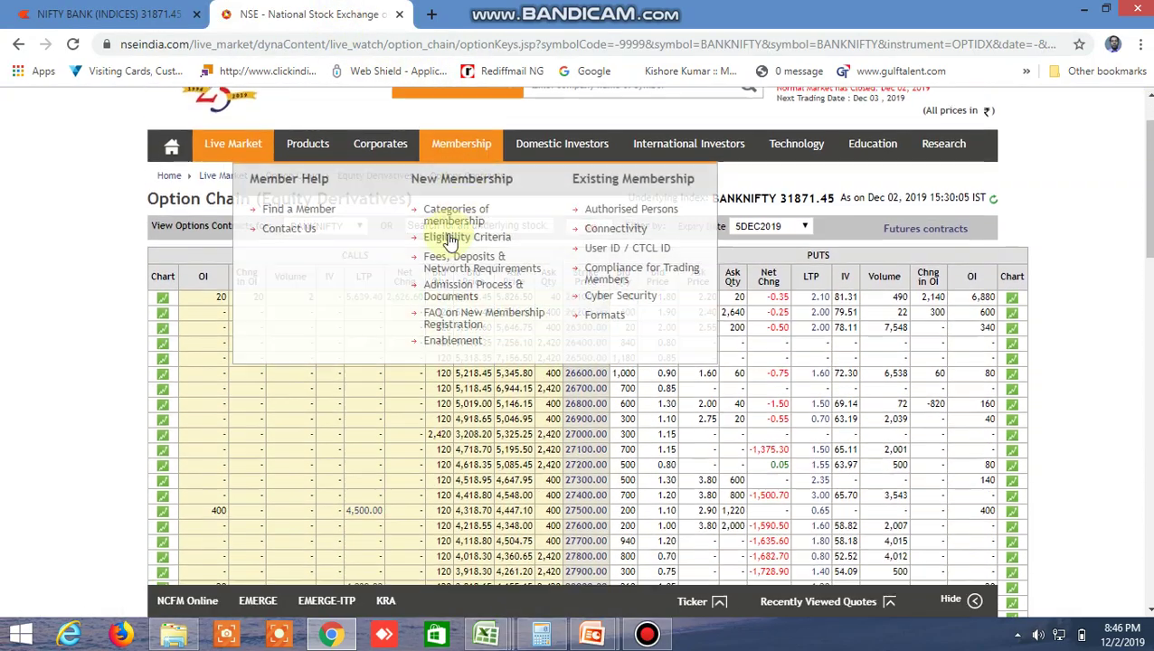
left_click(338, 216)
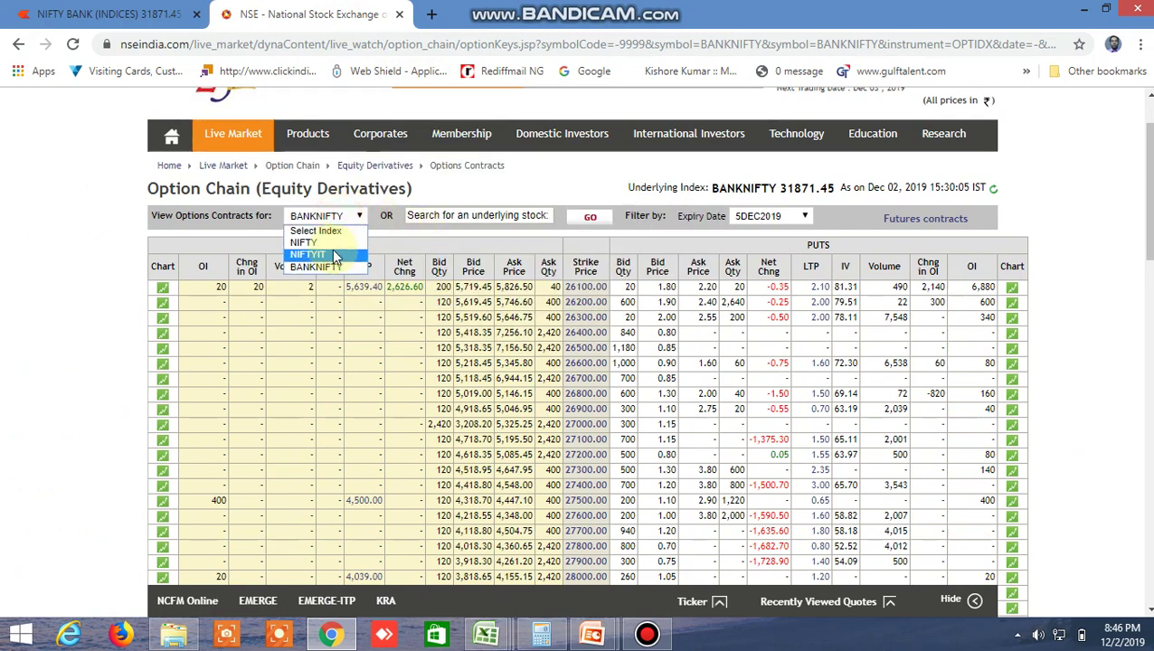
left_click(306, 243)
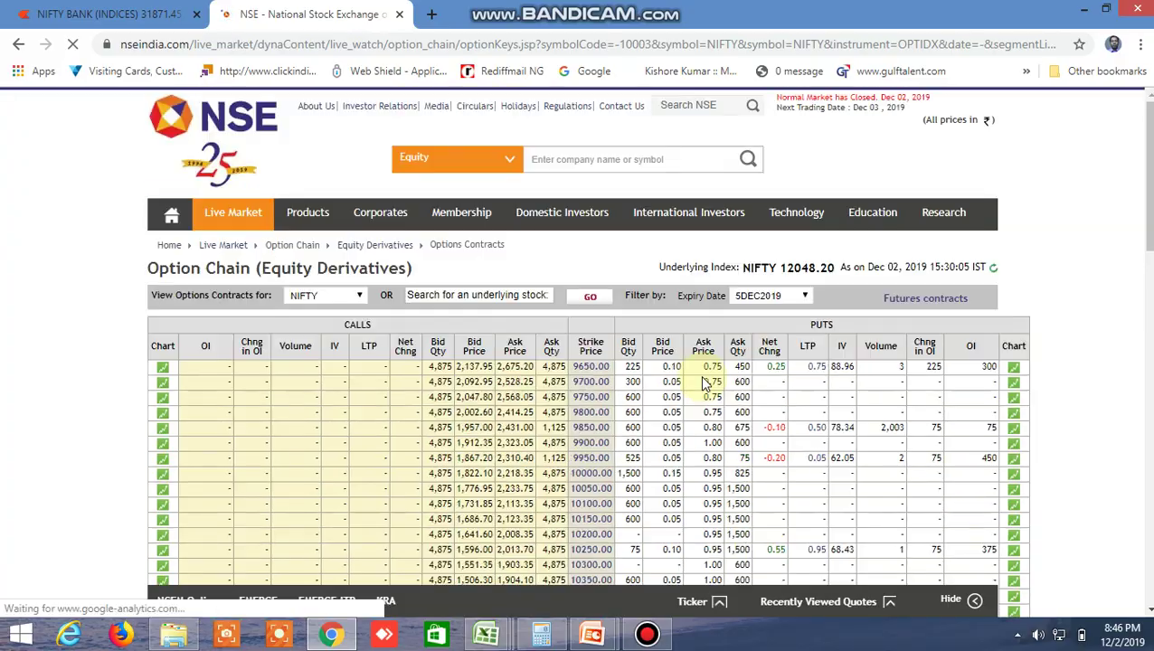
Examine the total call and put open interest in the NIFTY option chain and the open interest changes at strikes around the current index level
scroll(702, 380, "down", 10)
scroll(704, 384, "down", 5)
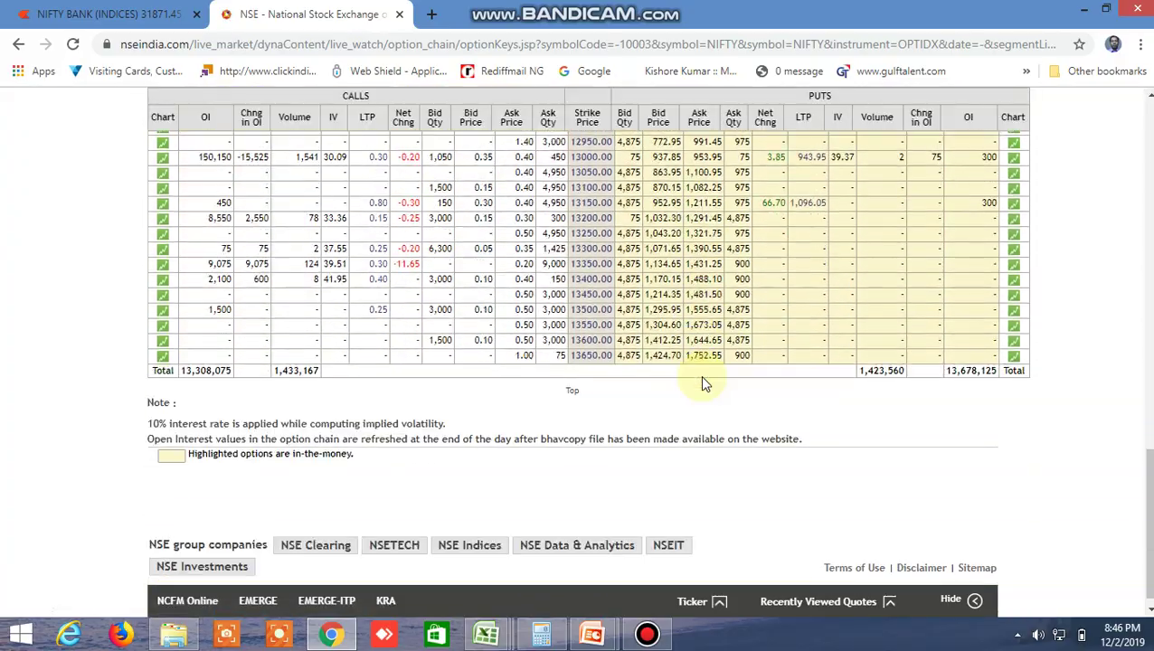
scroll(700, 376, "up", 4)
scroll(704, 378, "down", 2)
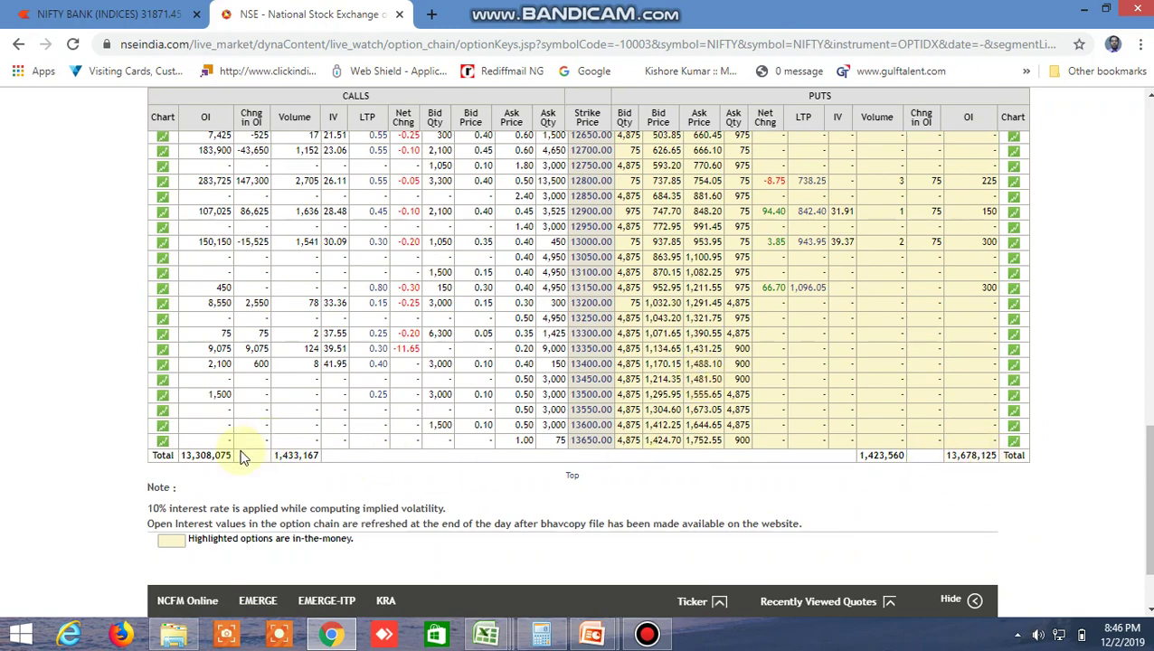
scroll(544, 306, "up", 4)
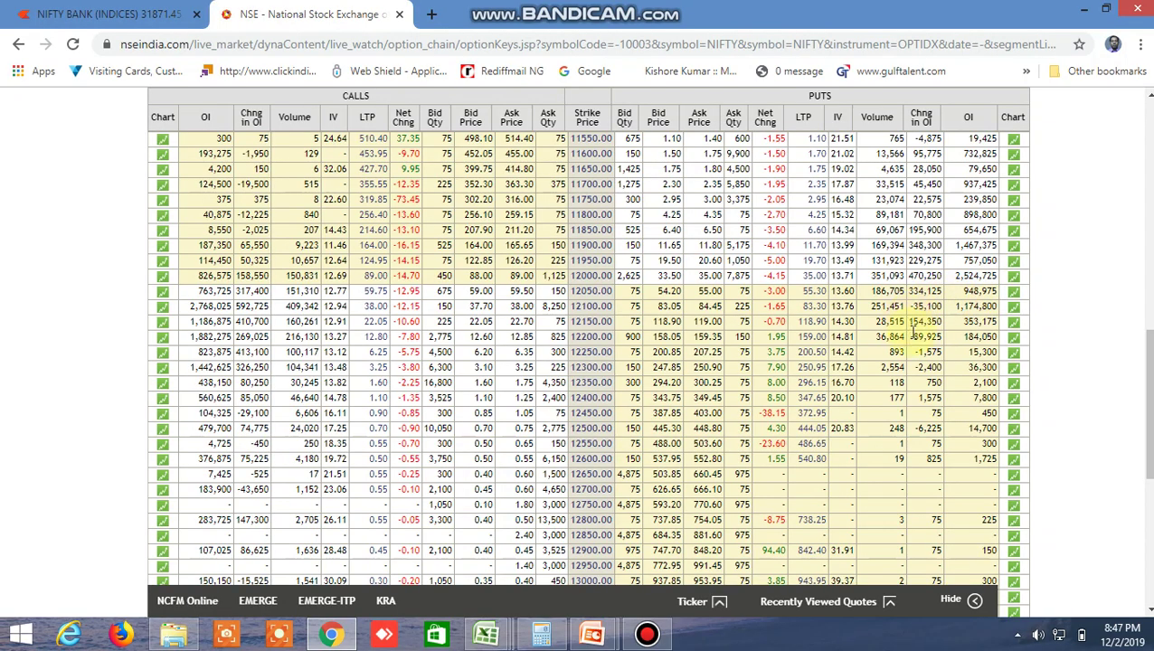
scroll(918, 330, "up", 2)
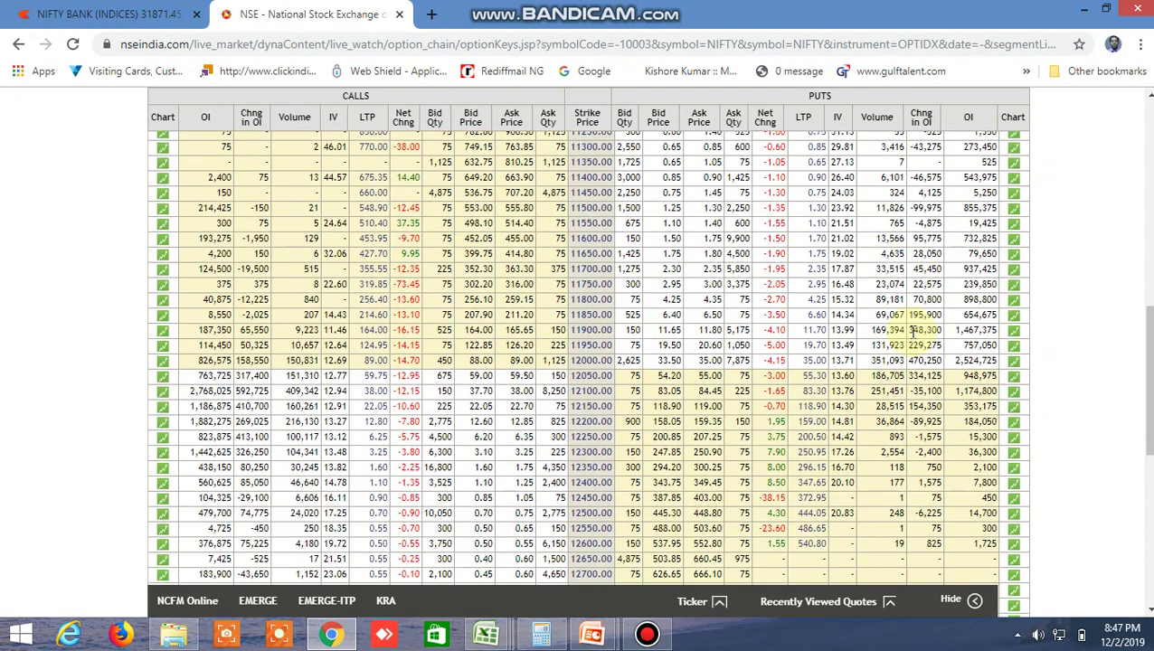
scroll(915, 330, "up", 3)
scroll(912, 335, "down", 3)
scroll(932, 366, "up", 8)
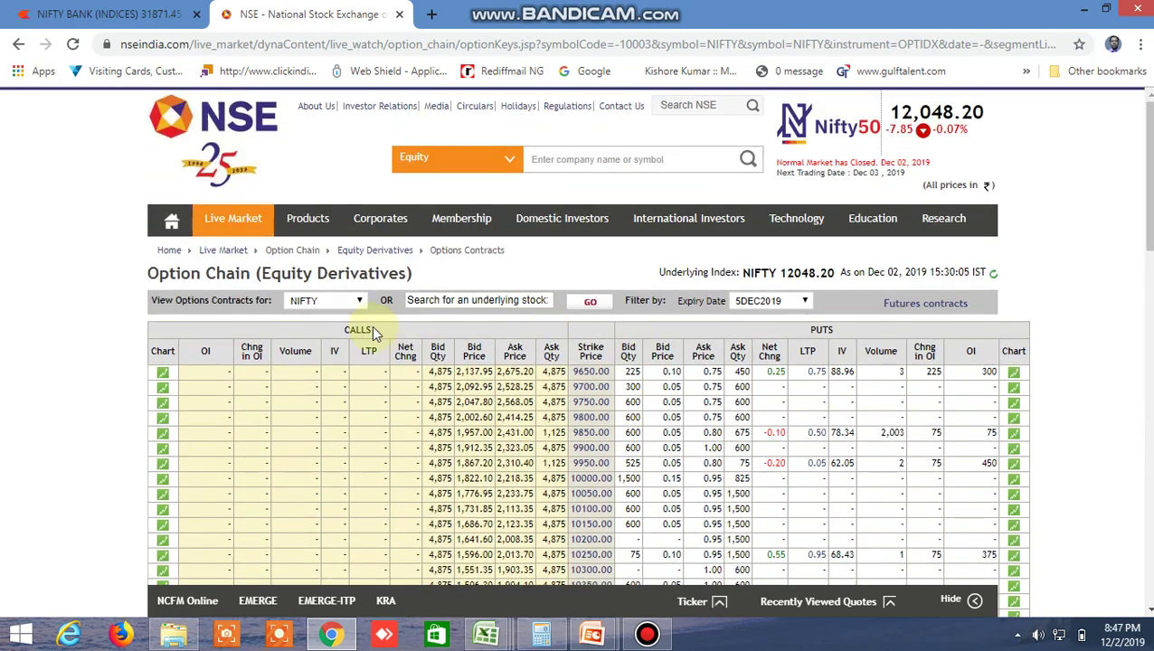
Display the BANKNIFTY option chain and examine its call and put open interest near the current index level and in the total row
left_click(330, 300)
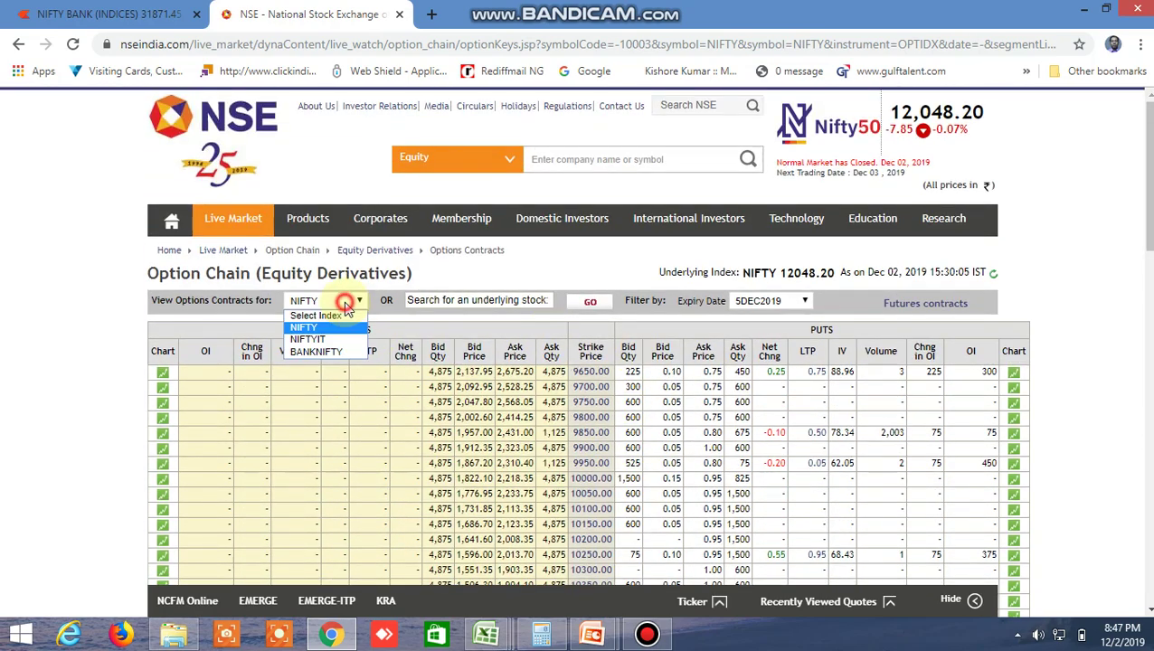
left_click(325, 352)
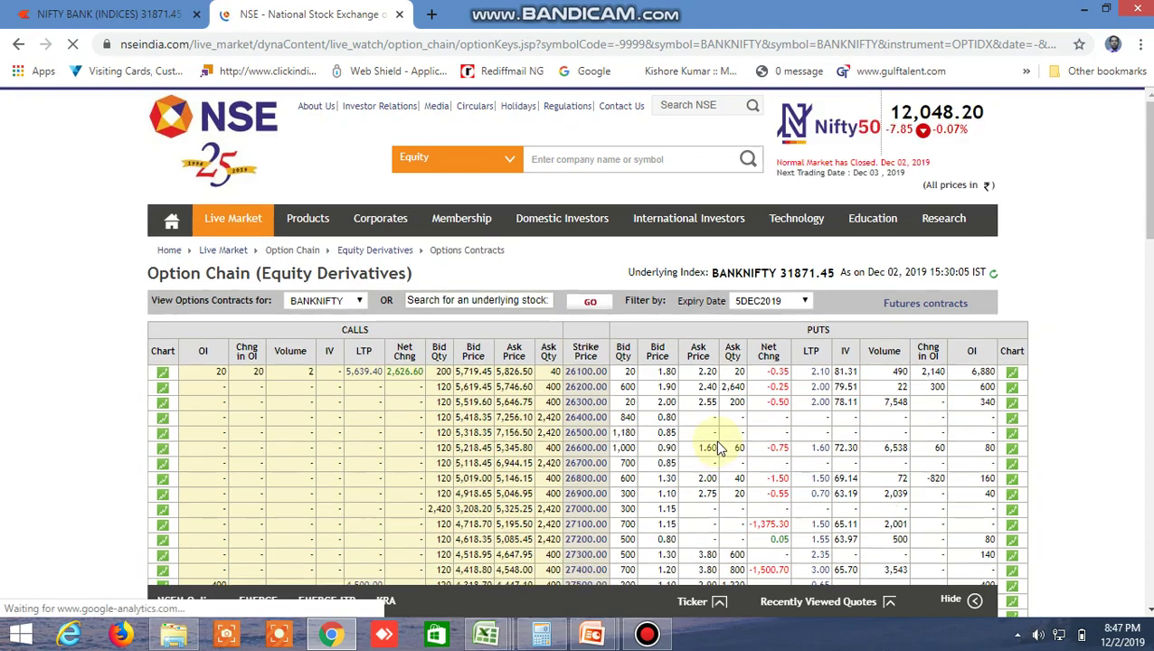
scroll(719, 443, "down", 12)
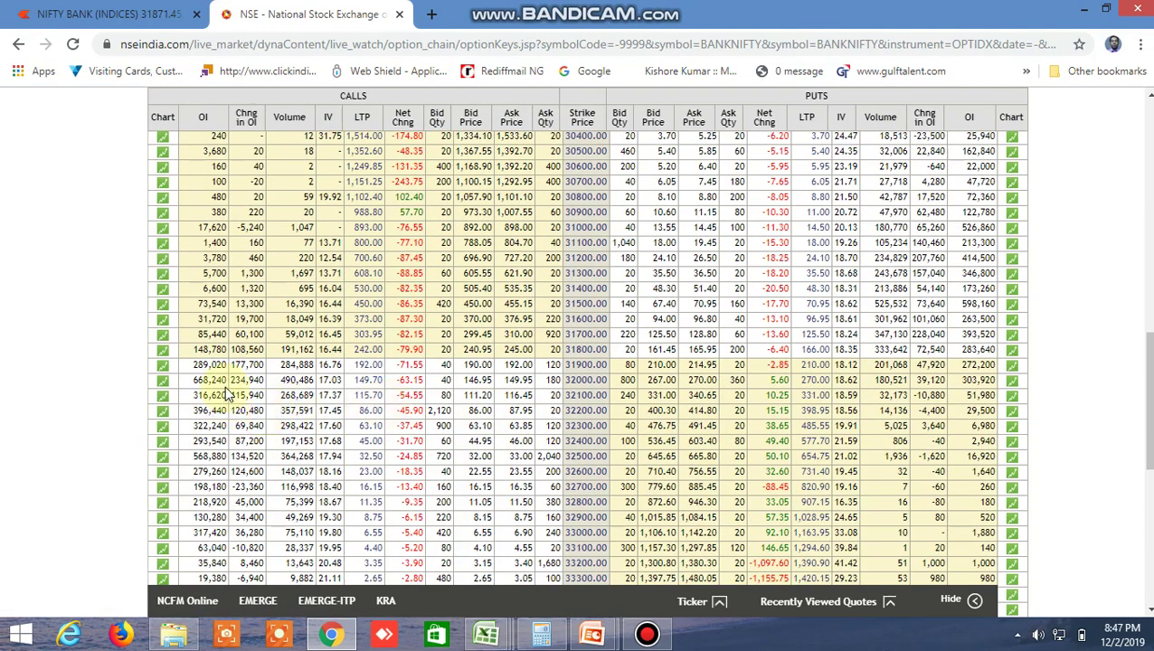
scroll(228, 395, "down", 6)
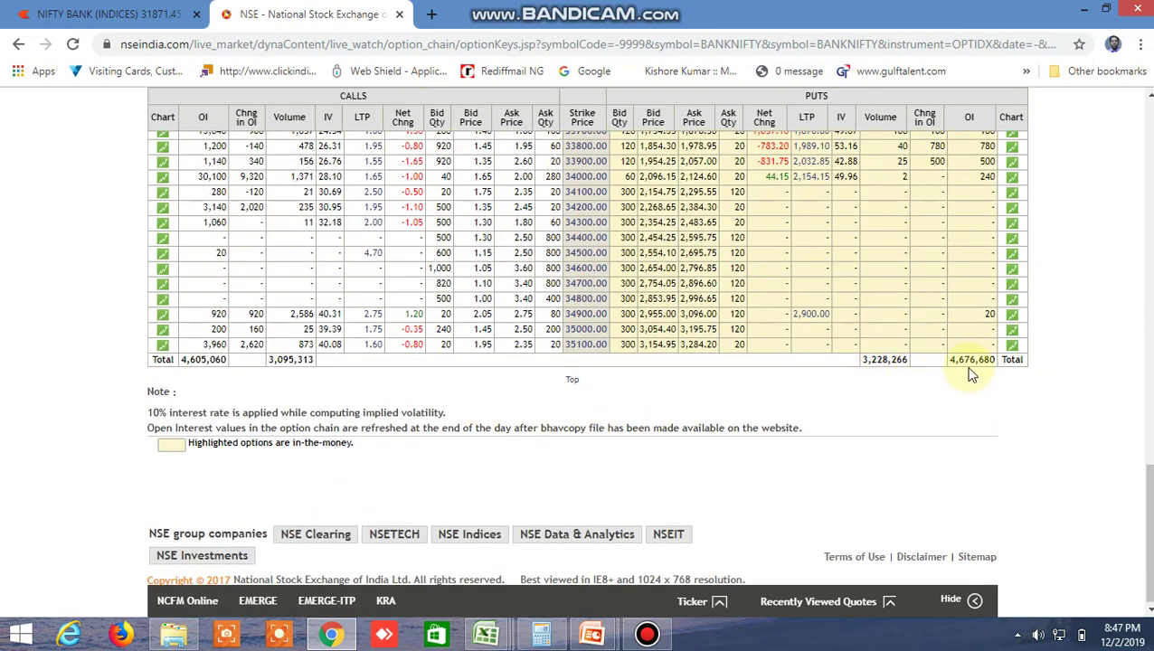
scroll(489, 290, "up", 6)
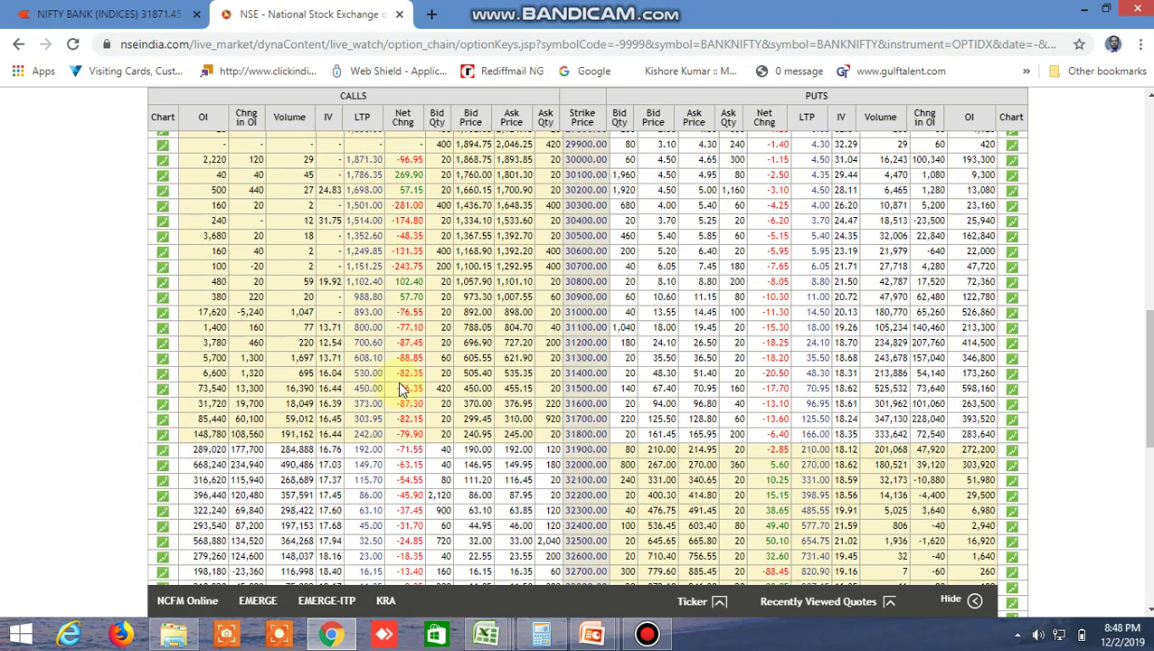
scroll(401, 385, "up", 2)
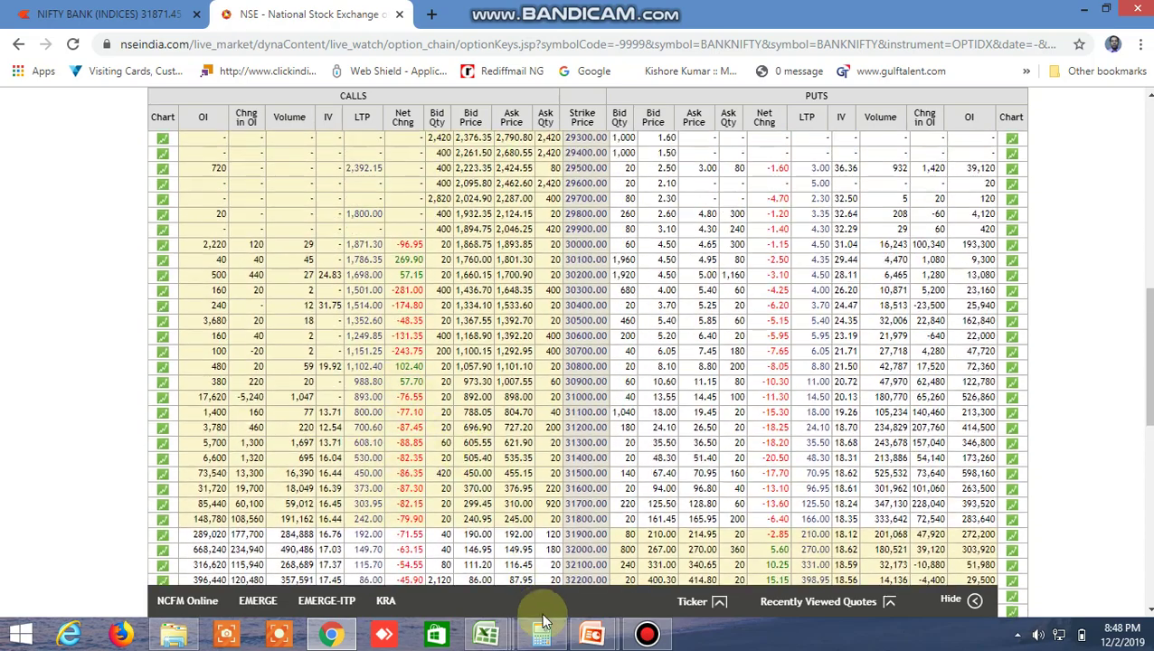
Switch to the WORKING FILE workbook in Excel and check the NIFTY target stock prices for strikes below and above CMP
mouse_move(487, 633)
left_click(721, 567)
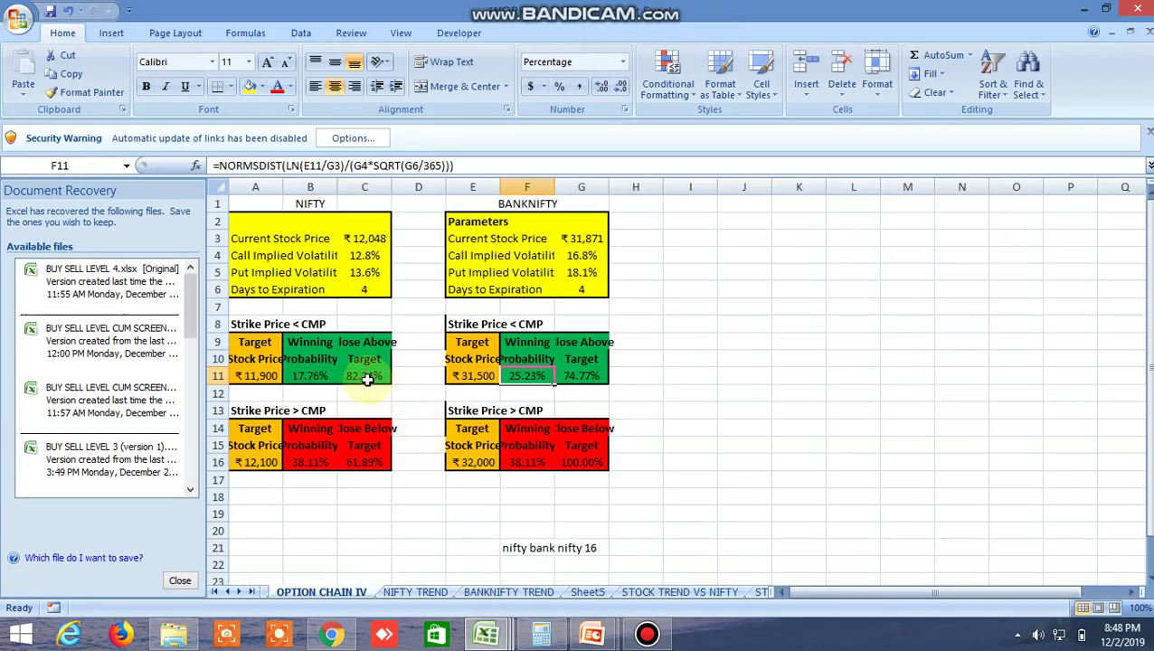
left_click(258, 379)
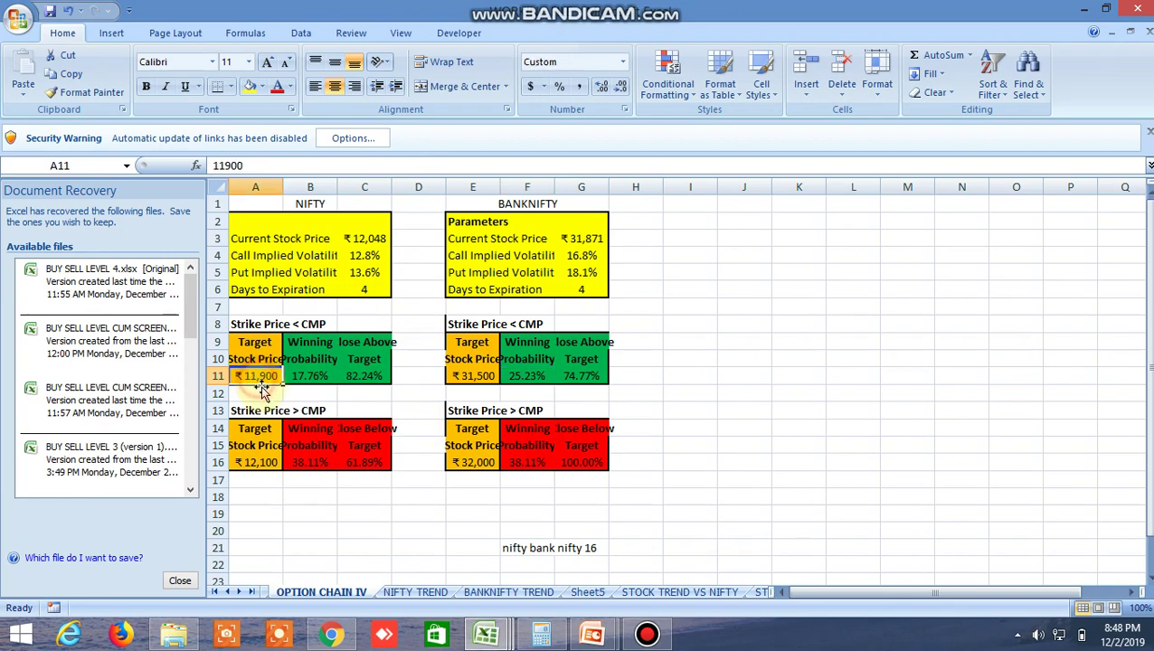
left_click(260, 465)
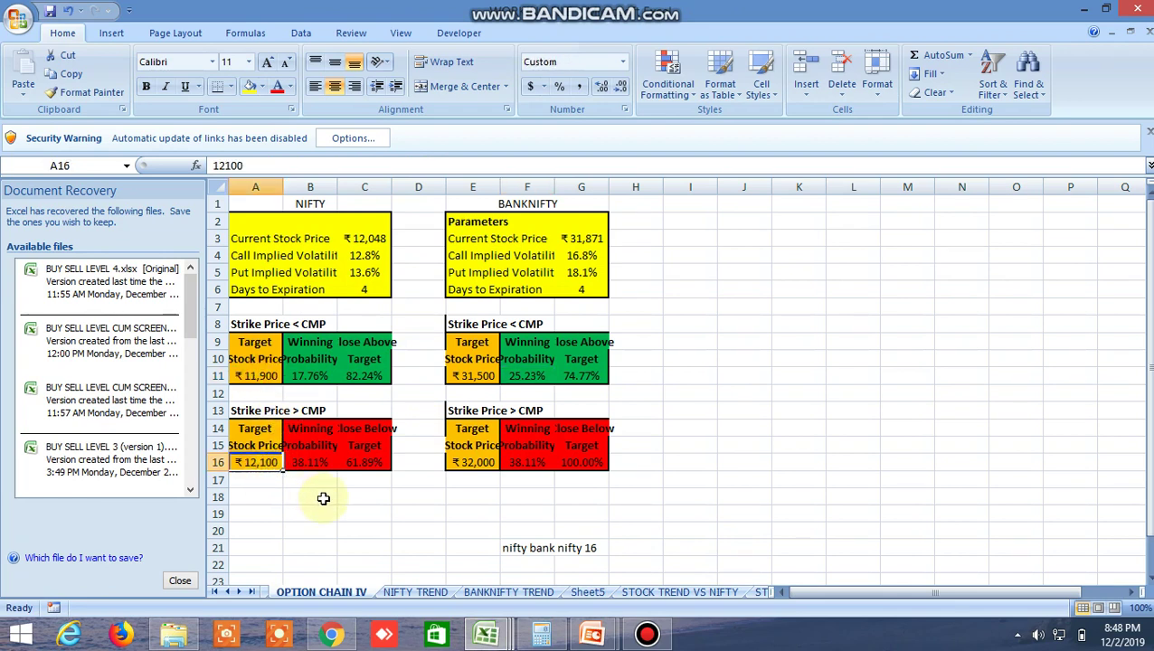
Check the days to expiration and the target stock prices below and above CMP for NIFTY and BANKNIFTY
left_click(362, 292)
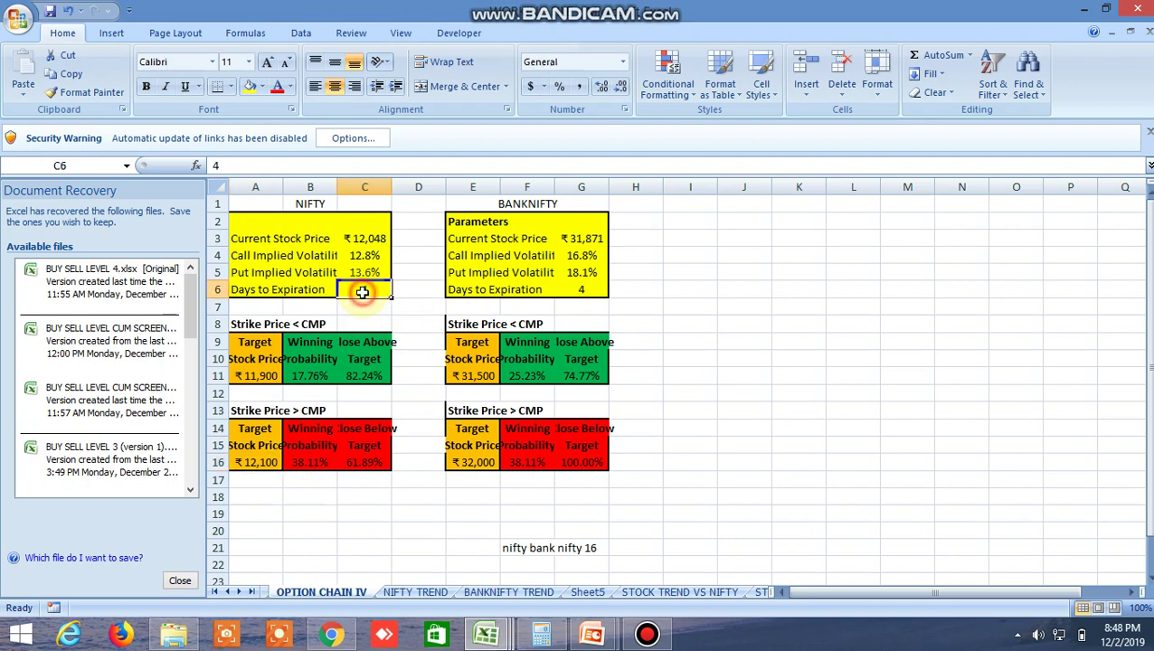
left_click(576, 290)
left_click(367, 287)
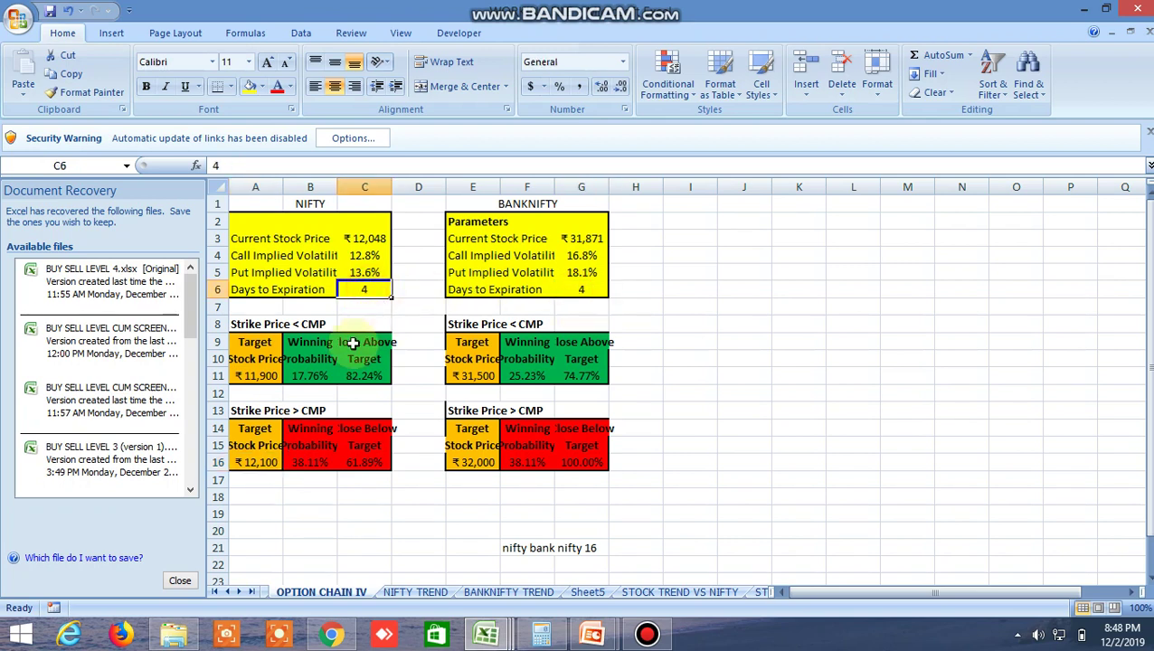
left_click(257, 374)
left_click(257, 461)
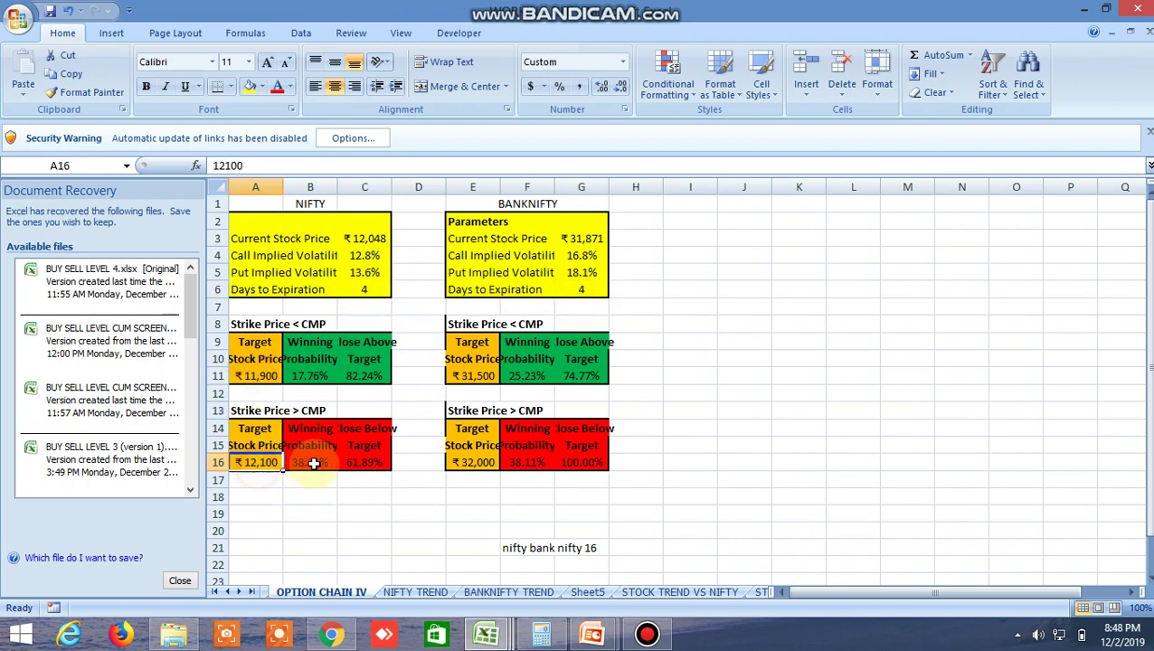
left_click(473, 374)
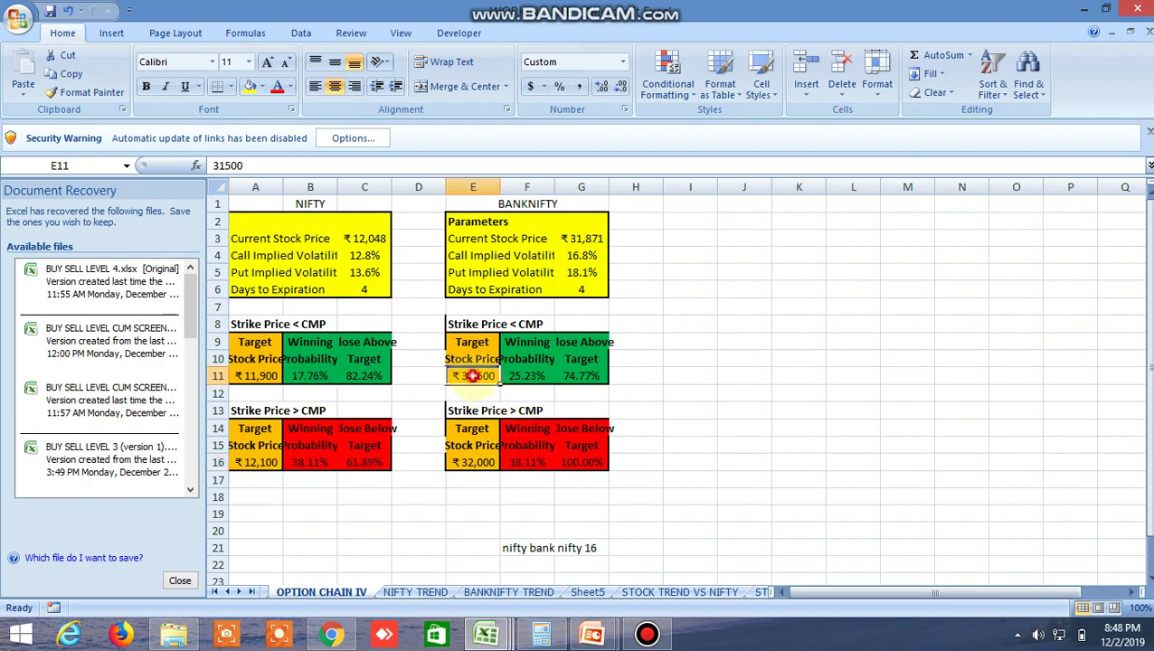
left_click(475, 463)
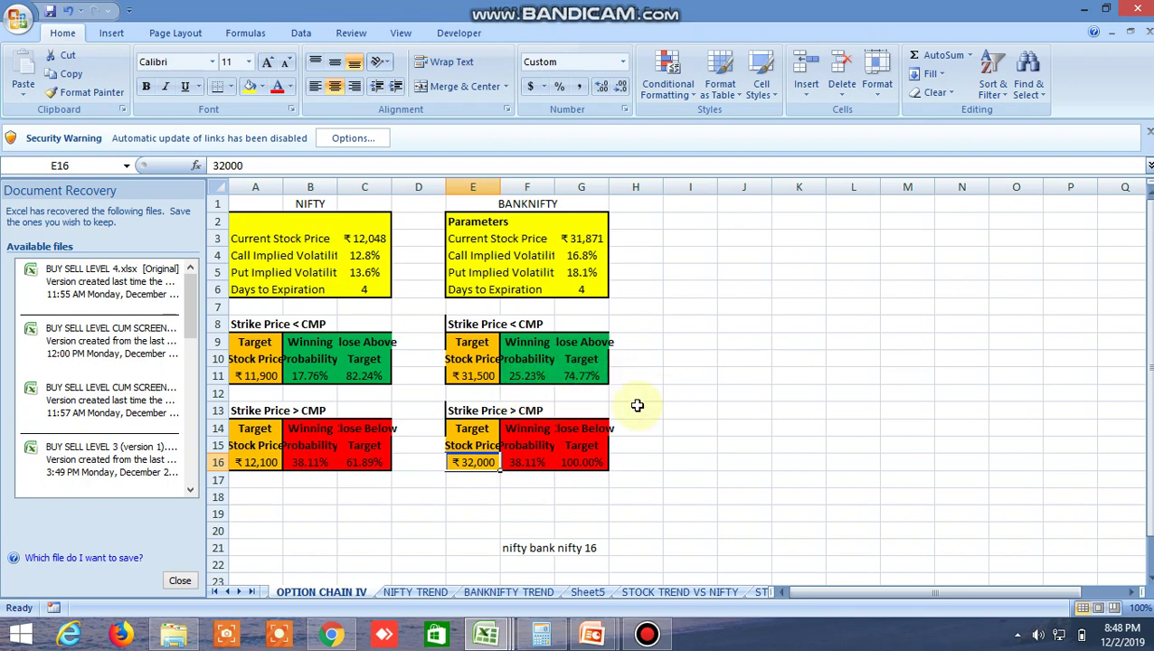
Switch to the NSE page in Chrome and examine the BANKNIFTY option chain at strikes around and above the current index level
left_click(332, 635)
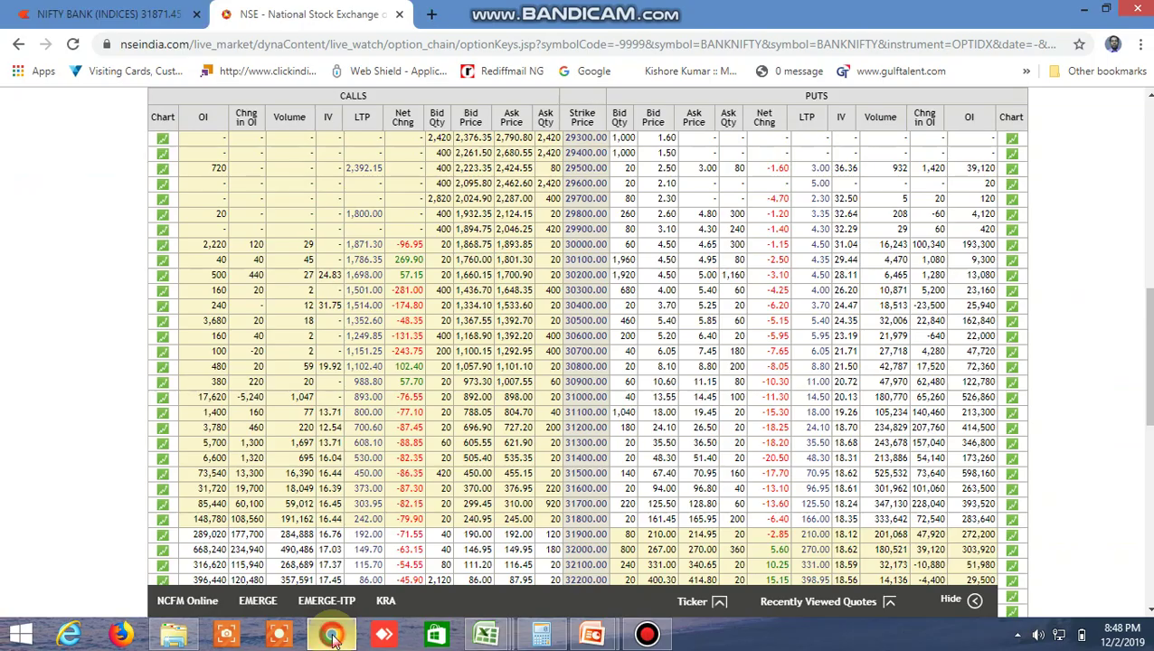
scroll(495, 443, "down", 2)
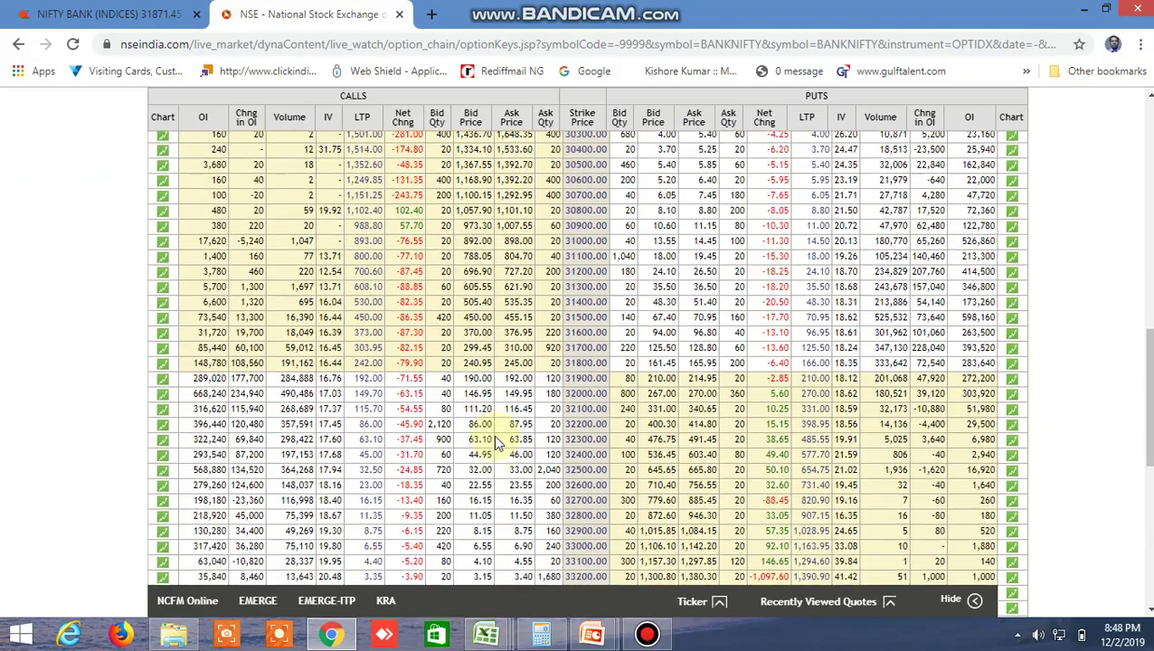
scroll(493, 434, "down", 3)
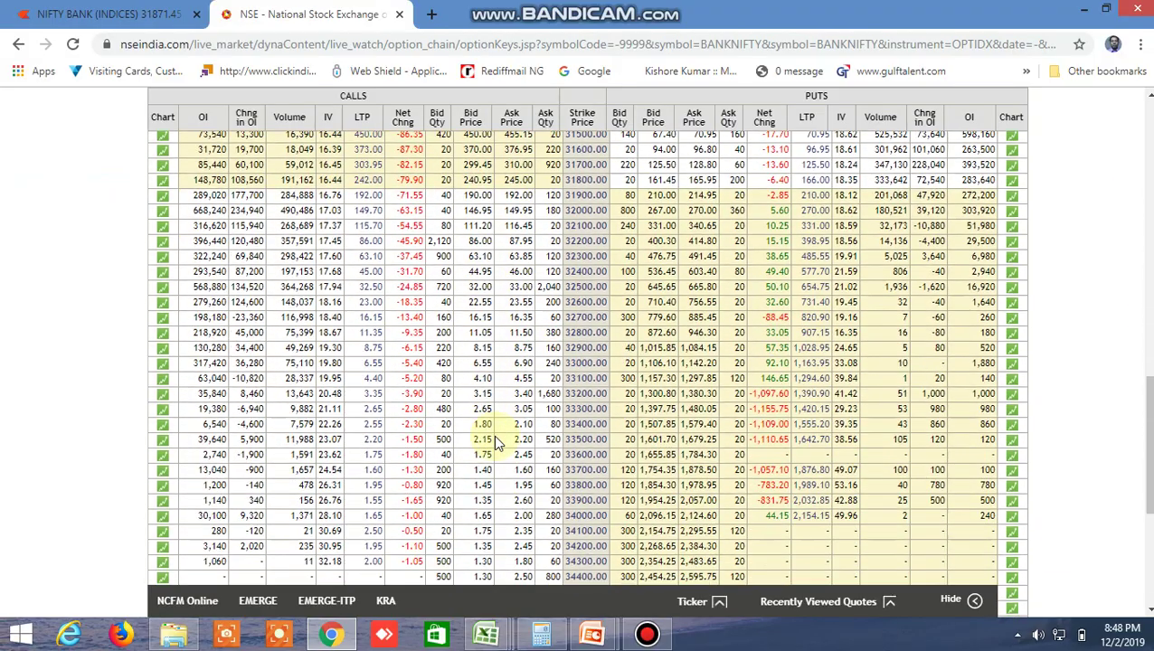
scroll(494, 434, "up", 3)
scroll(493, 434, "up", 1)
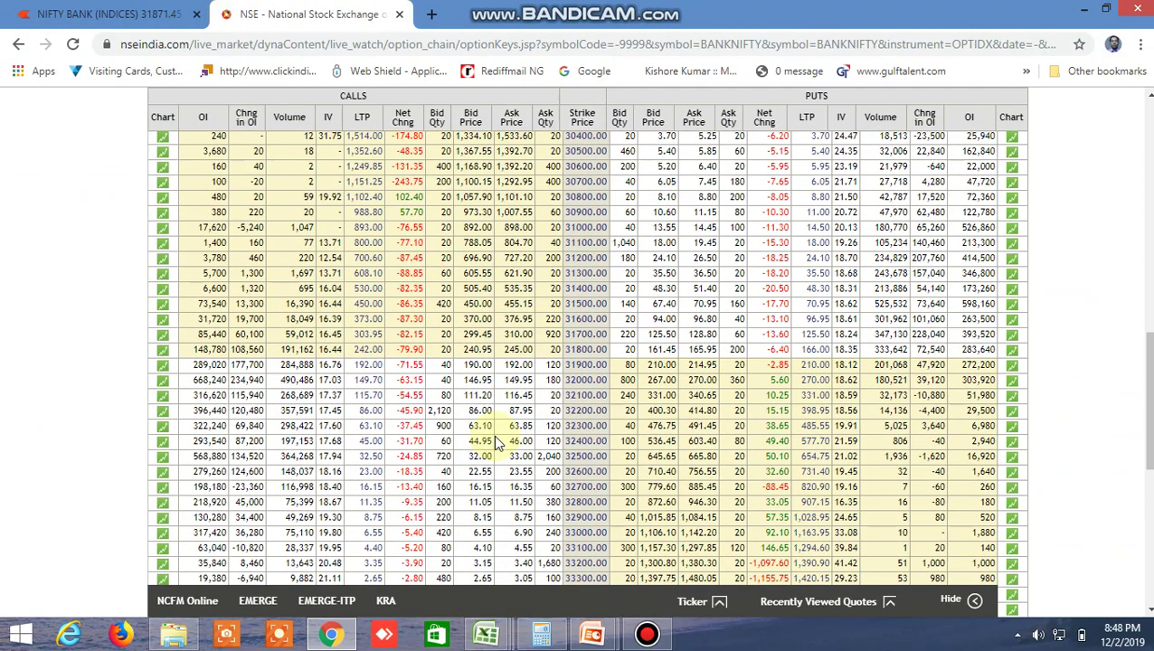
Switch to the BUY SELL LEVEL CUM SCREENER workbook in Excel and check the buy-above and sell-below levels for BANKNIFTY futures
left_click(484, 636)
mouse_move(484, 638)
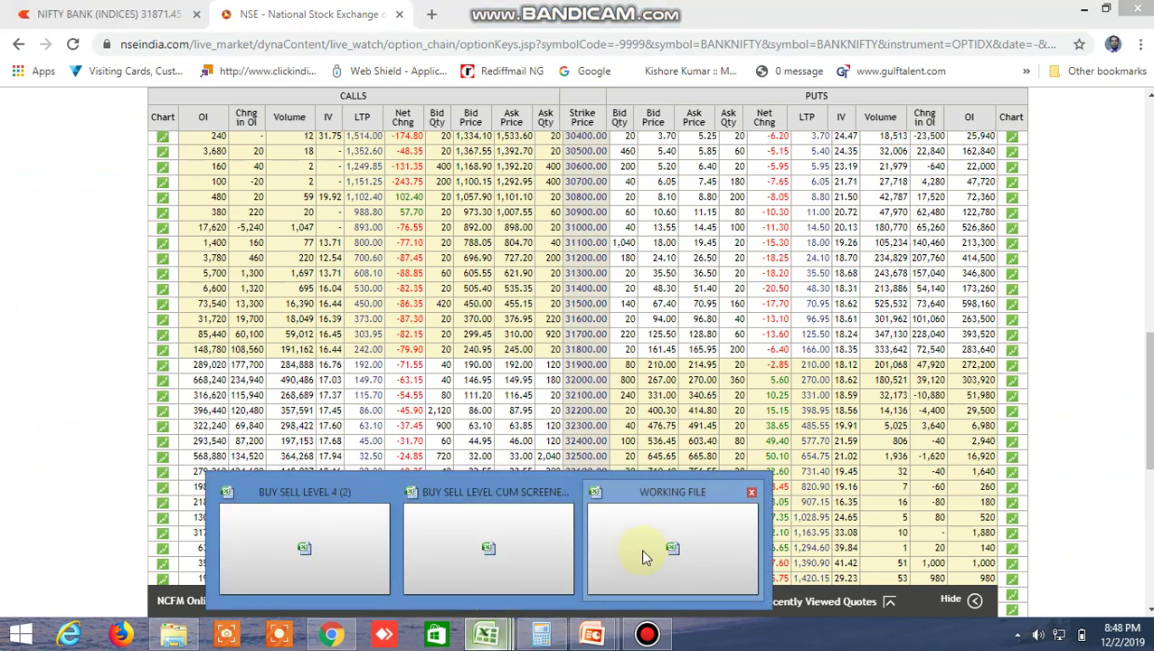
left_click(499, 549)
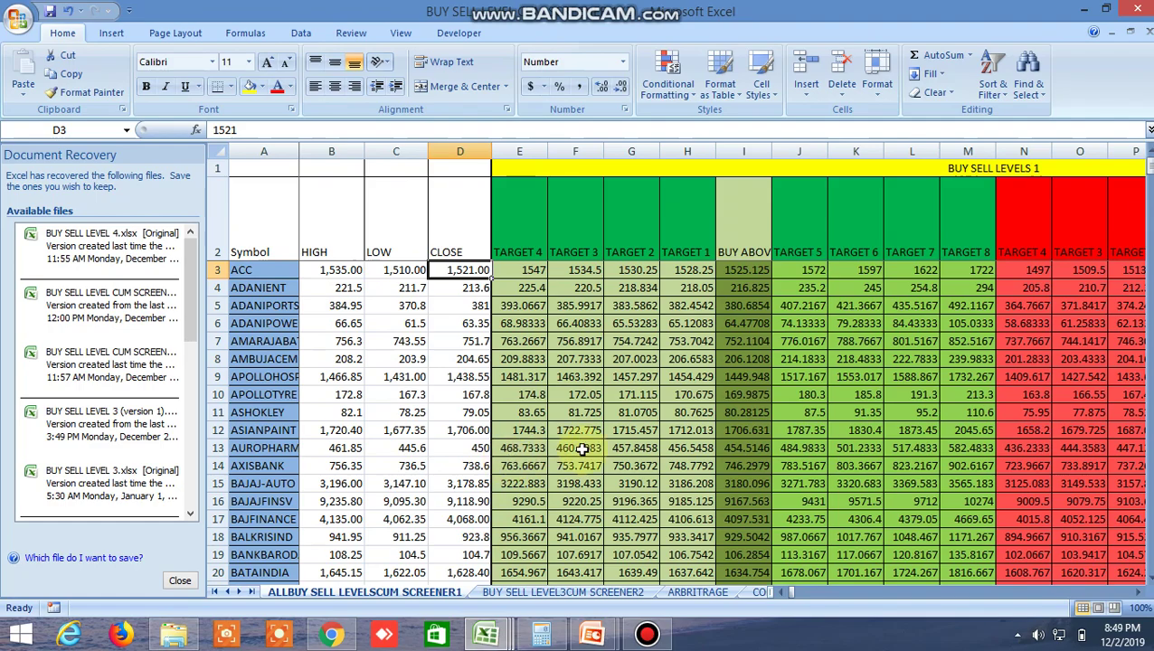
scroll(583, 448, "down", 20)
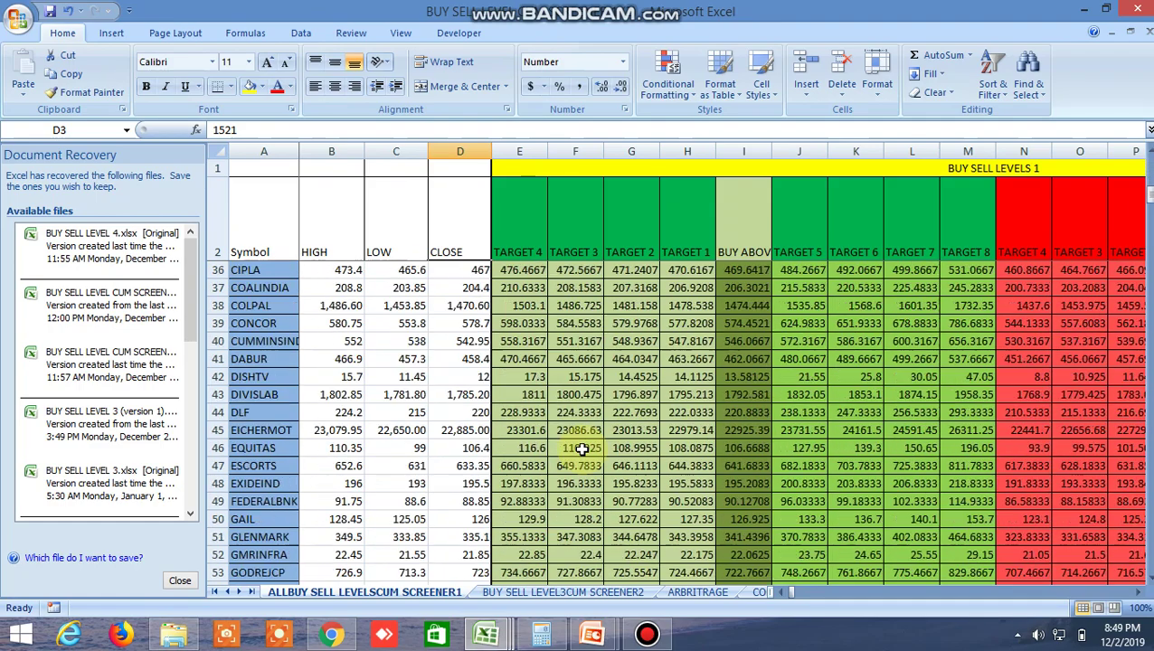
scroll(584, 448, "down", 20)
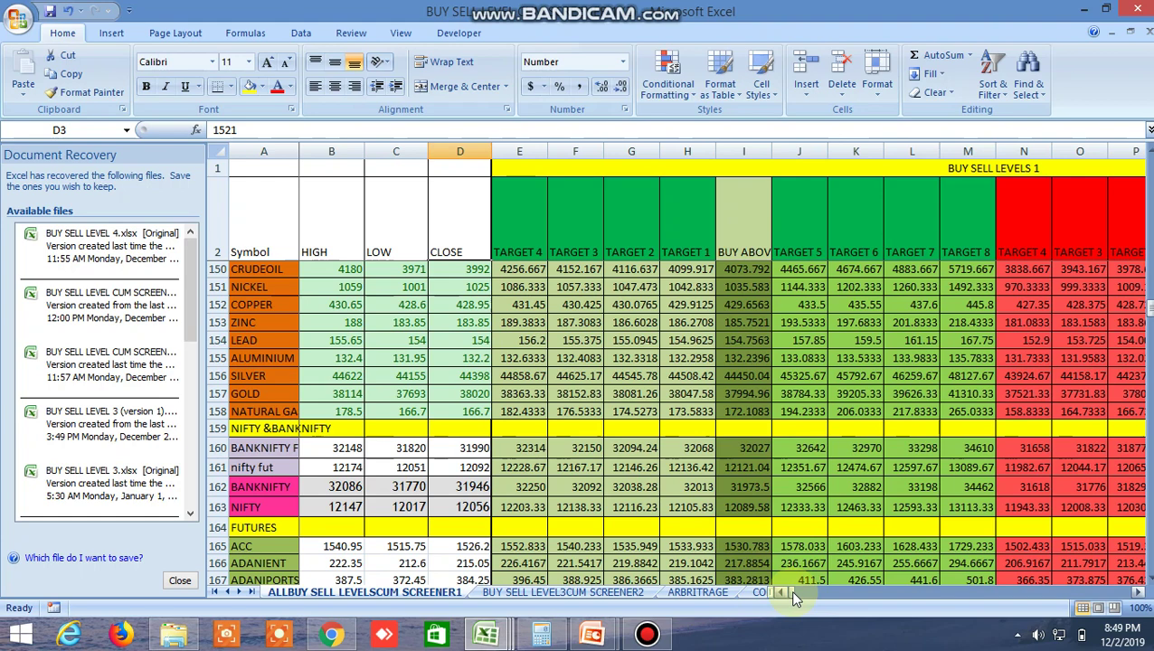
left_click_drag(790, 590, 791, 591)
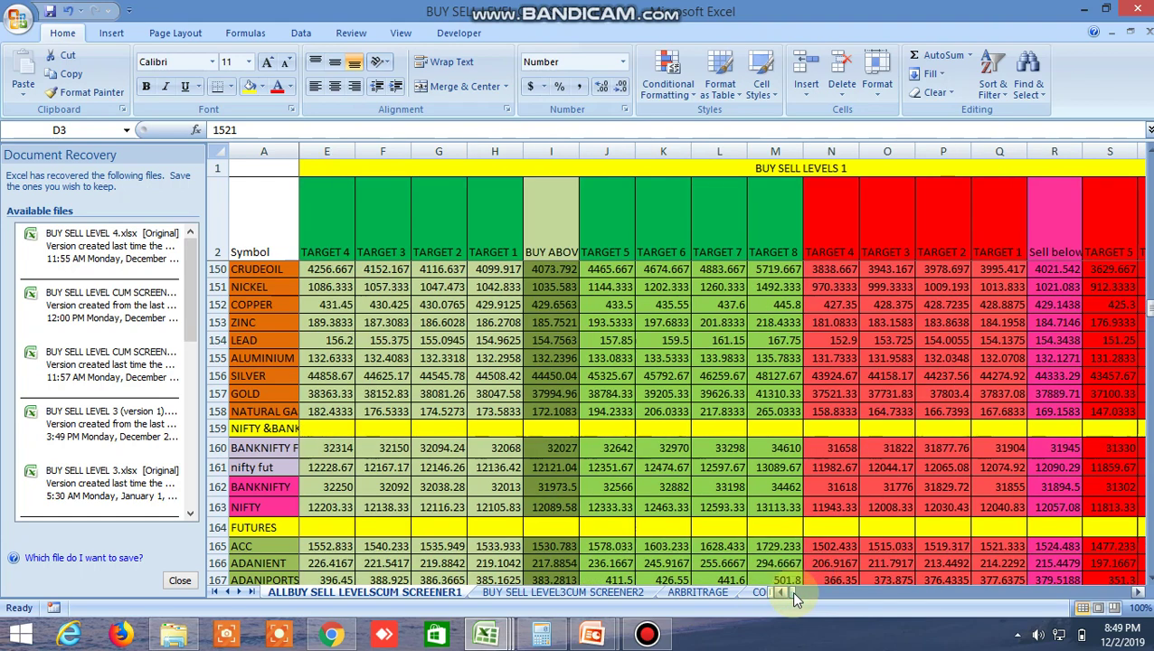
left_click(551, 448)
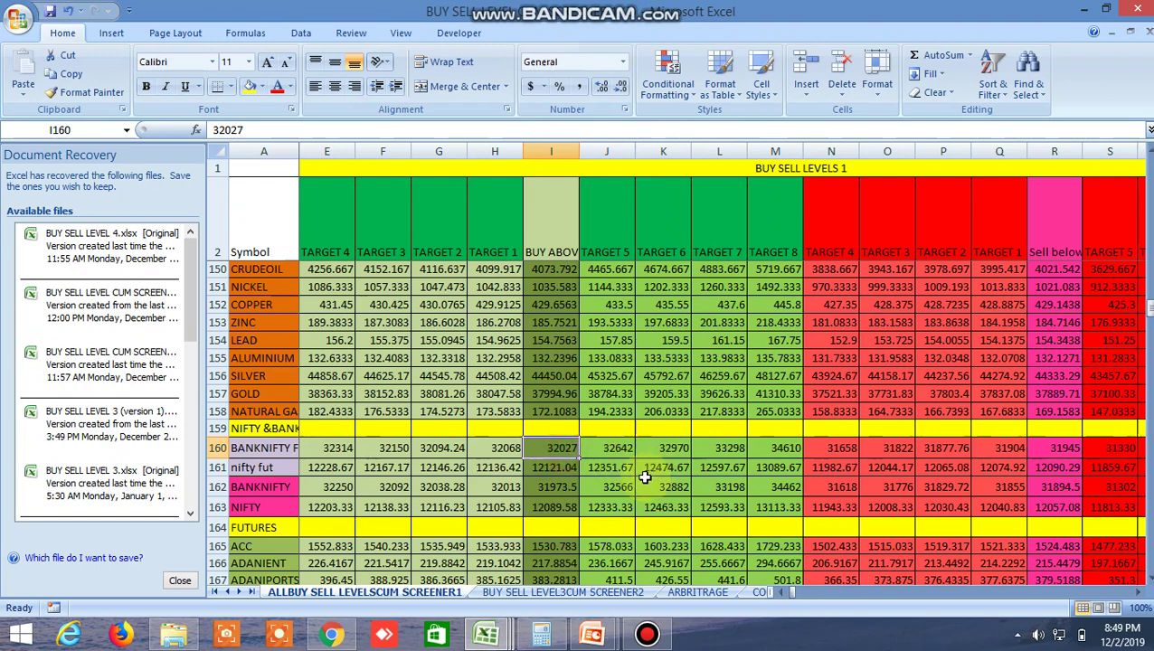
left_click(776, 592)
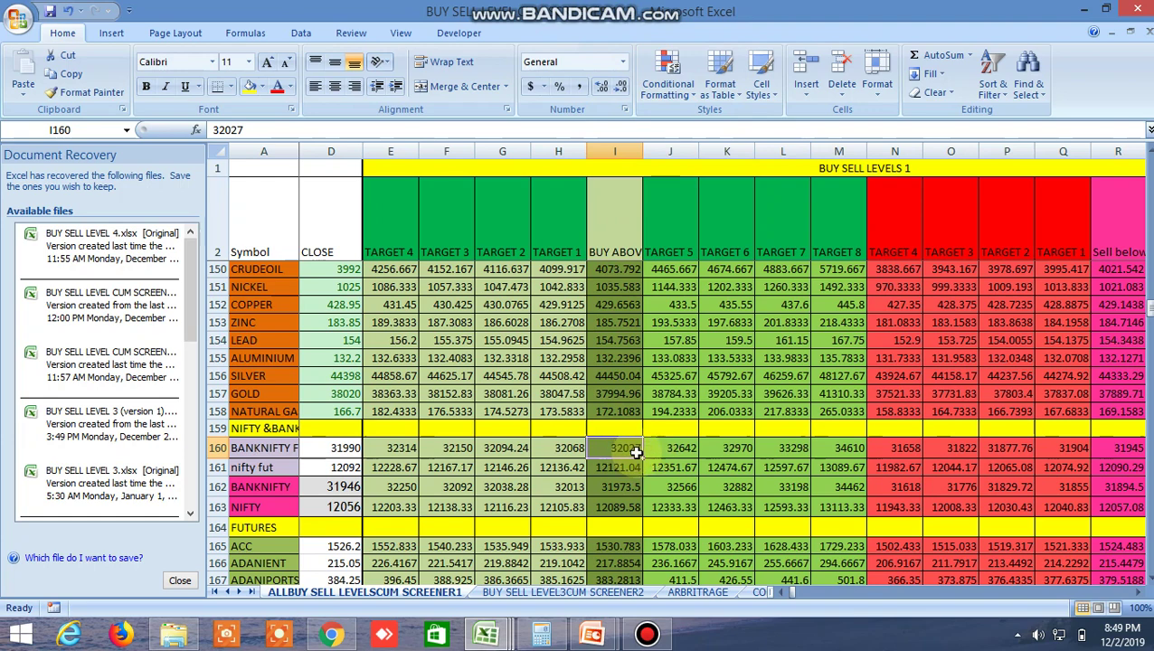
left_click(1122, 454)
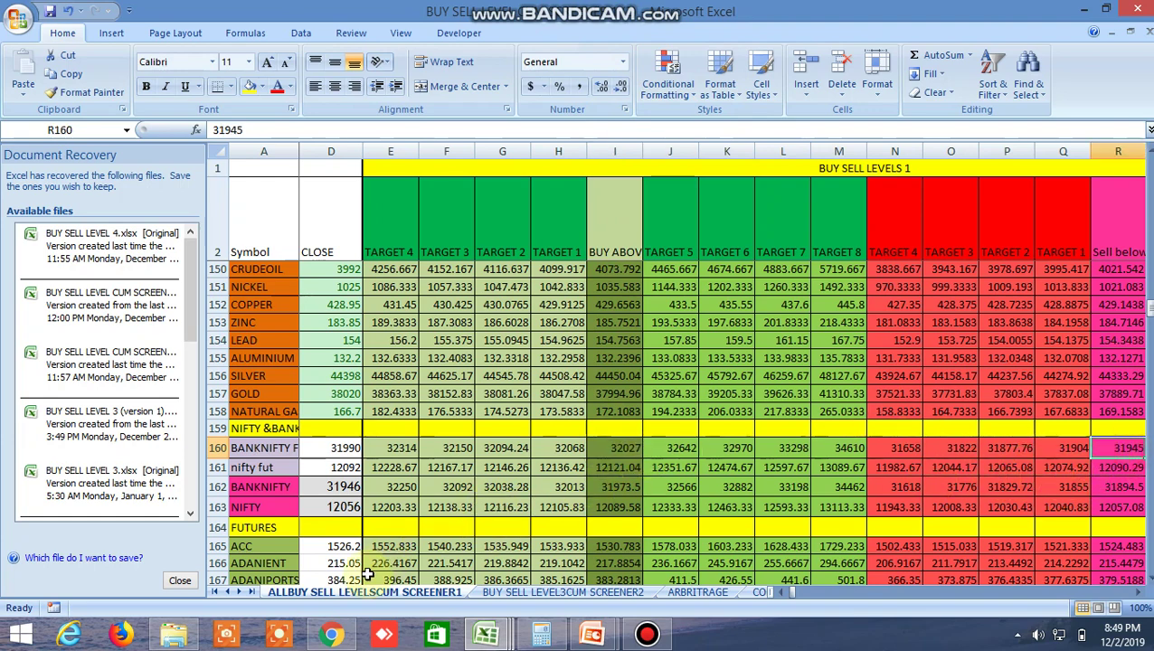
Switch to Kite in Chrome and view the market depth and the day's price details of BANKNIFTY DEC FUT
left_click(333, 636)
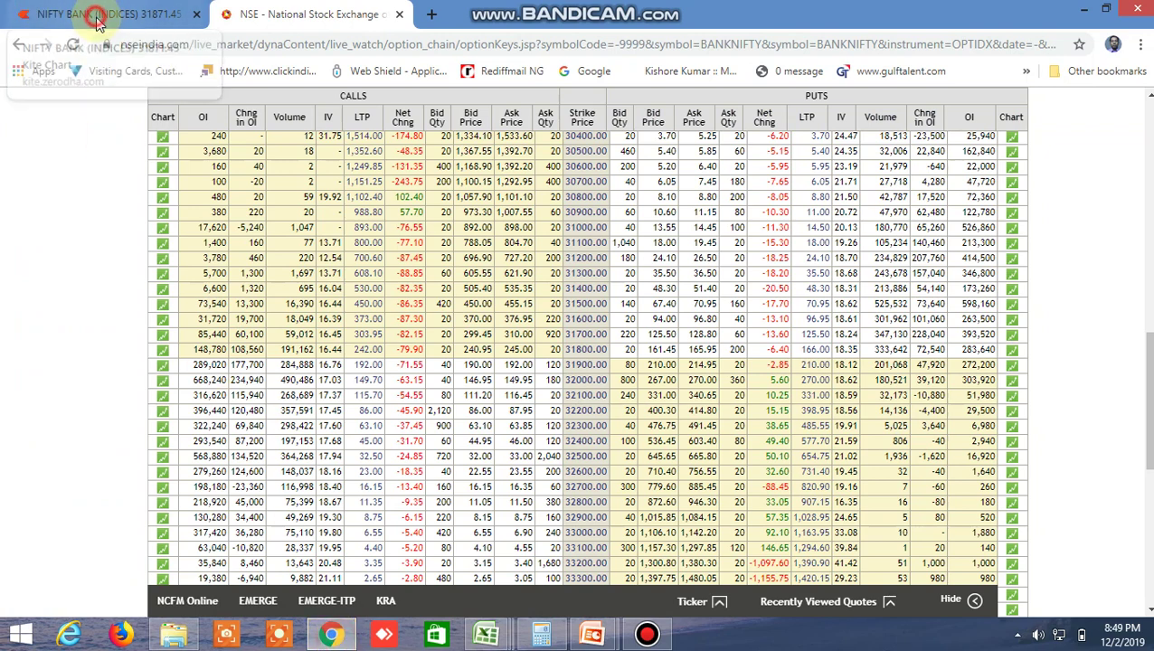
left_click(54, 14)
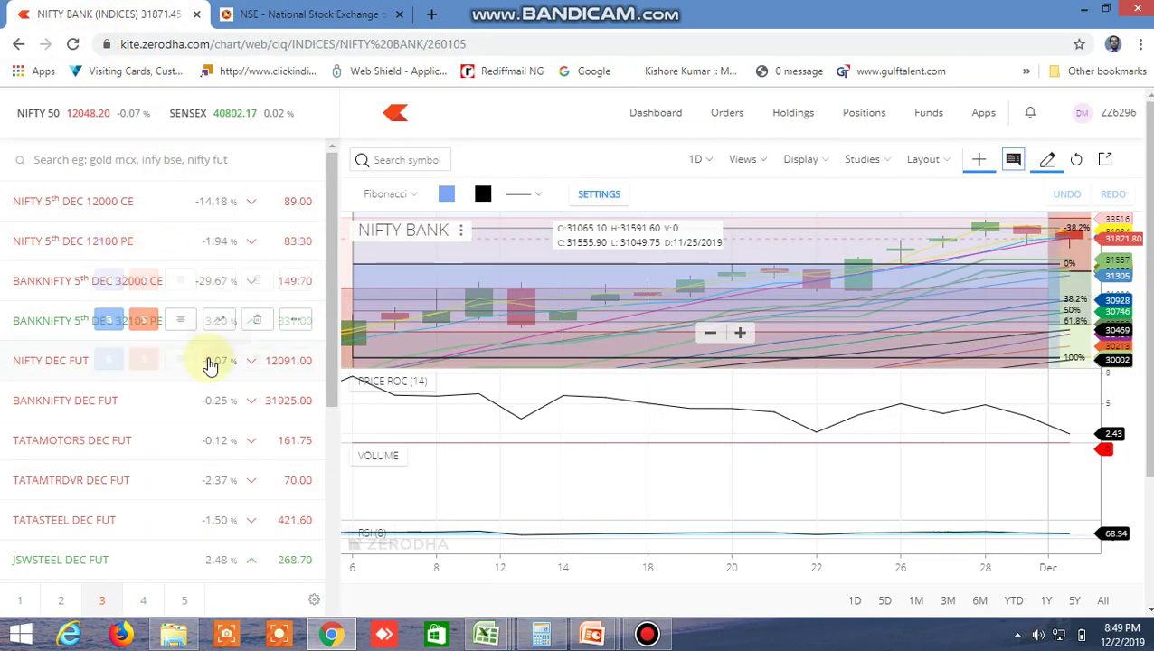
left_click(181, 404)
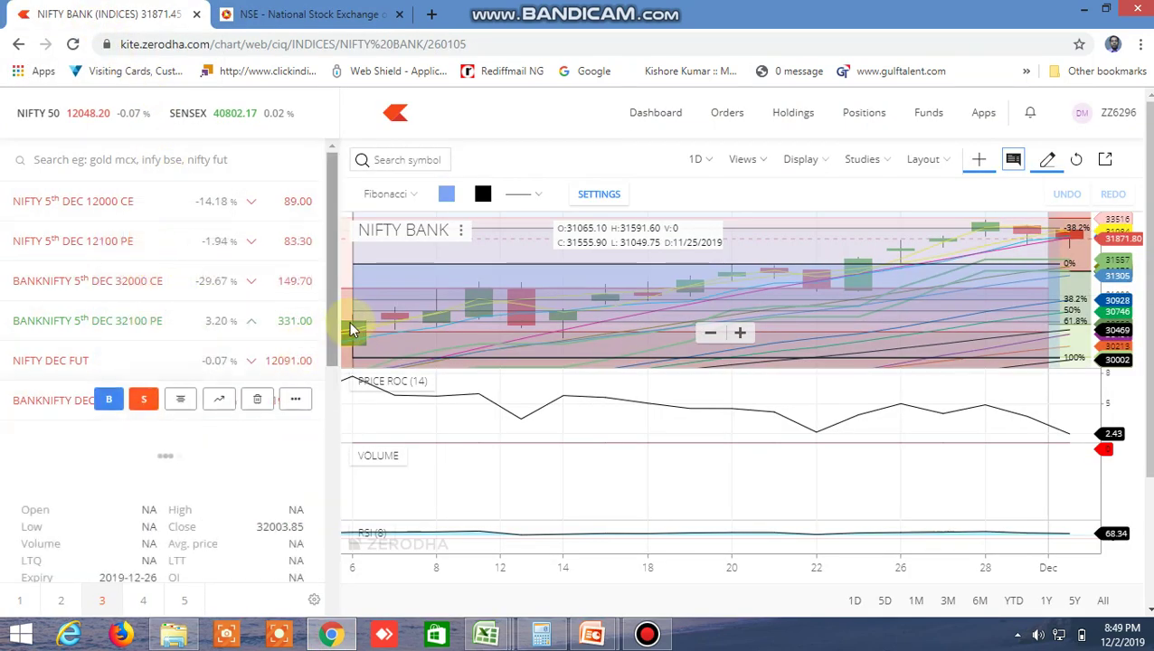
left_click_drag(329, 344, 327, 433)
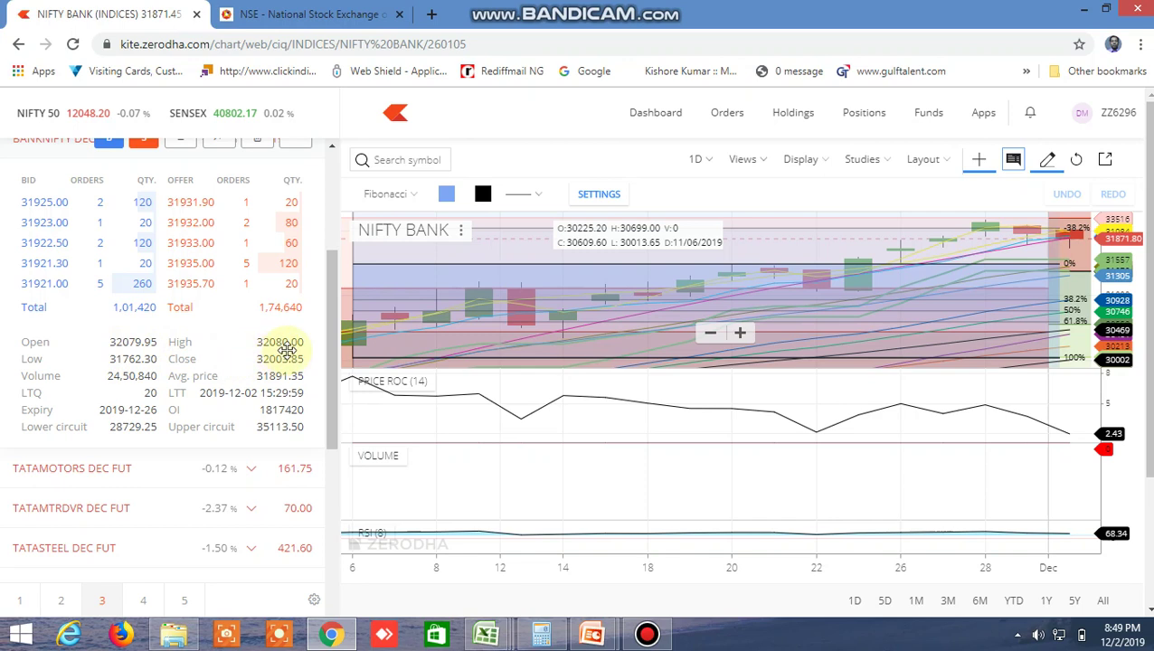
Return to the BUY SELL LEVEL CUM SCREENER workbook and compare the BANKNIFTY futures buy-above and sell-below levels with the quoted prices
mouse_move(501, 639)
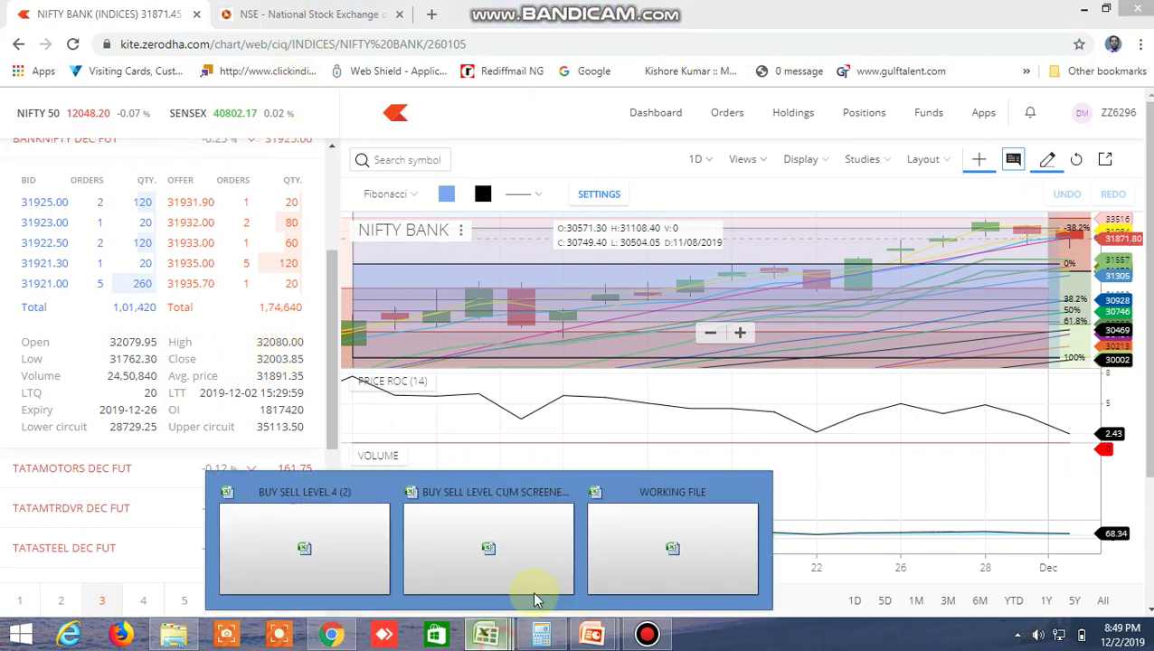
left_click(512, 548)
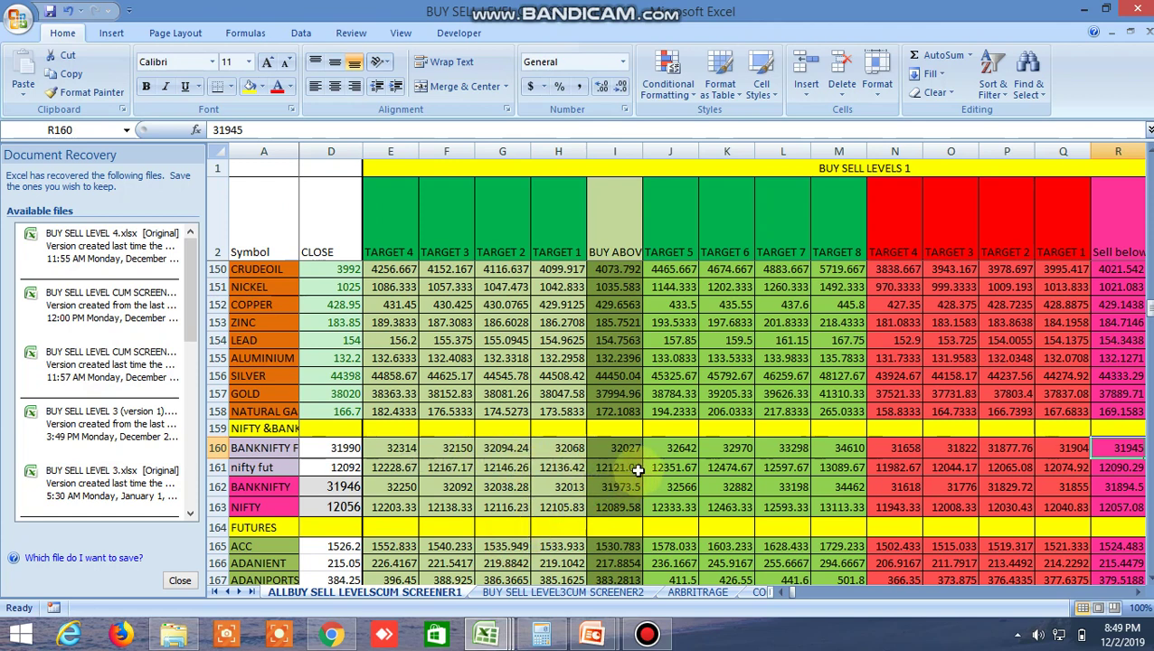
left_click(623, 447)
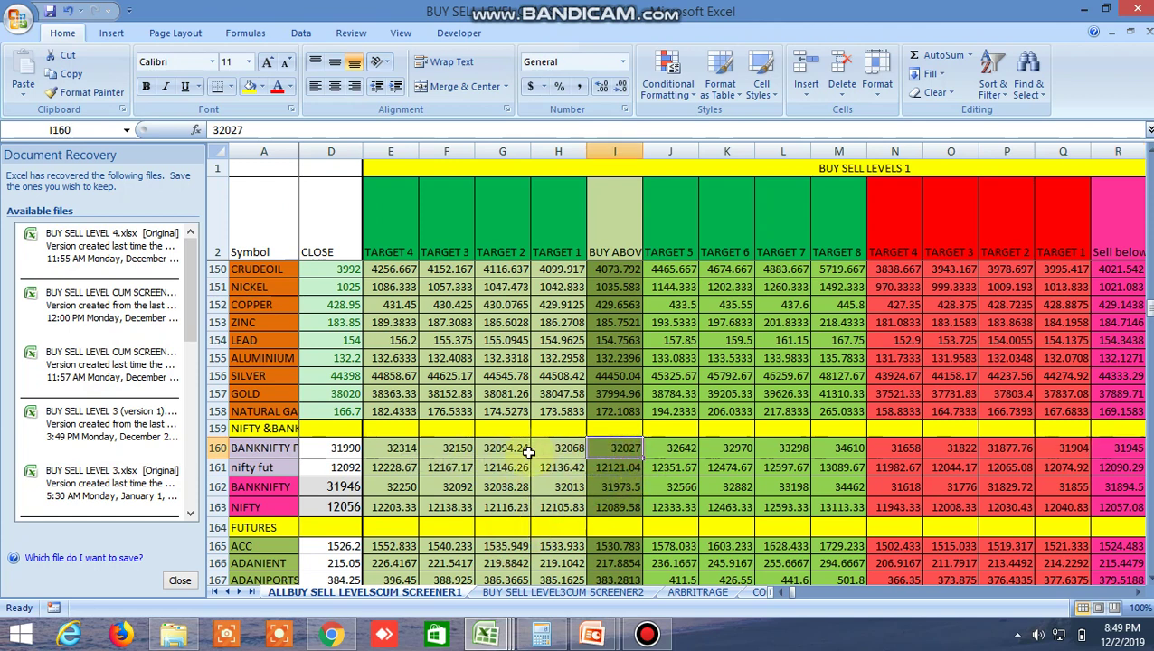
left_click(1131, 447)
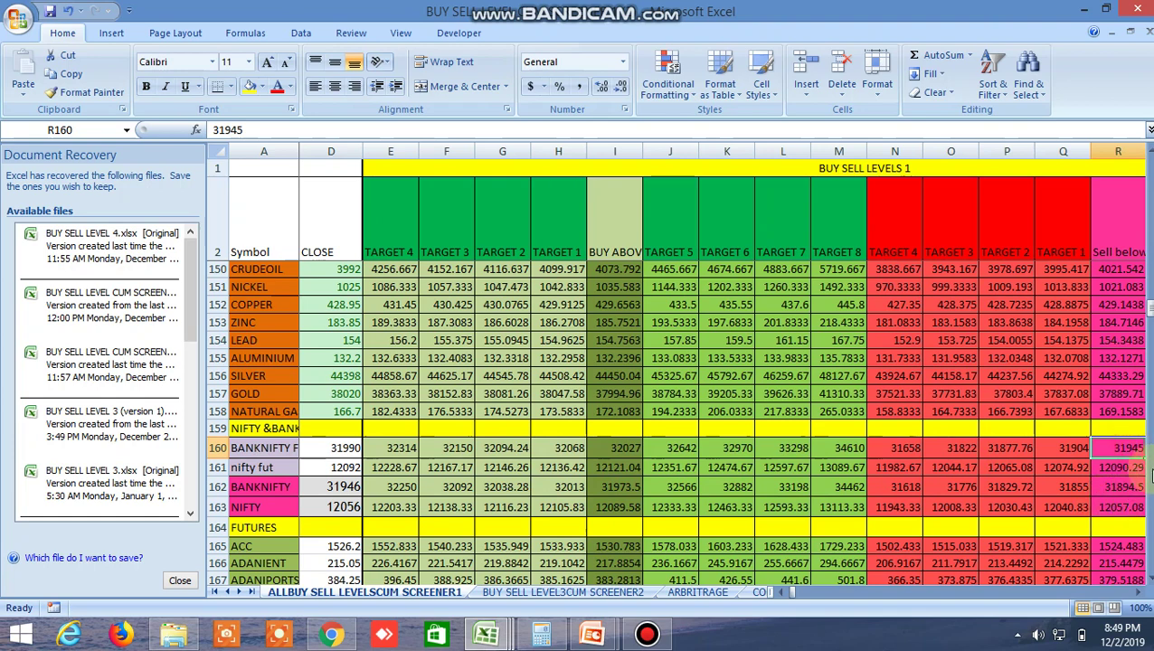
Go back to Kite and review the open, high, low and close of BANKNIFTY DEC FUT
left_click(330, 636)
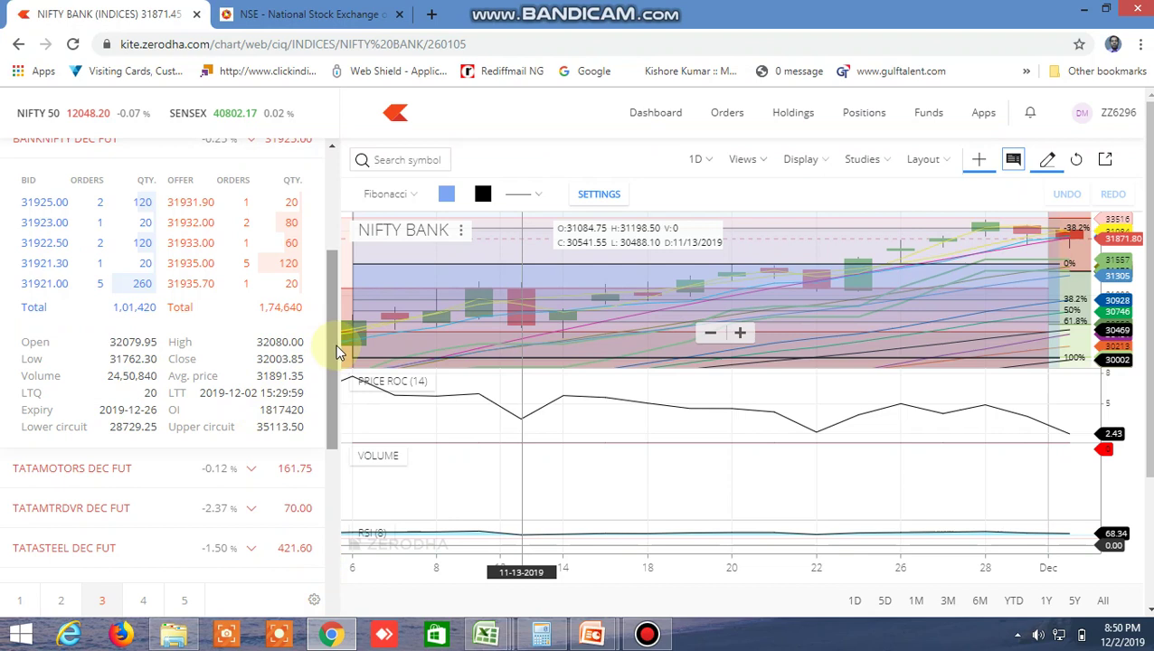
scroll(335, 345, "down", 1)
scroll(336, 347, "up", 1)
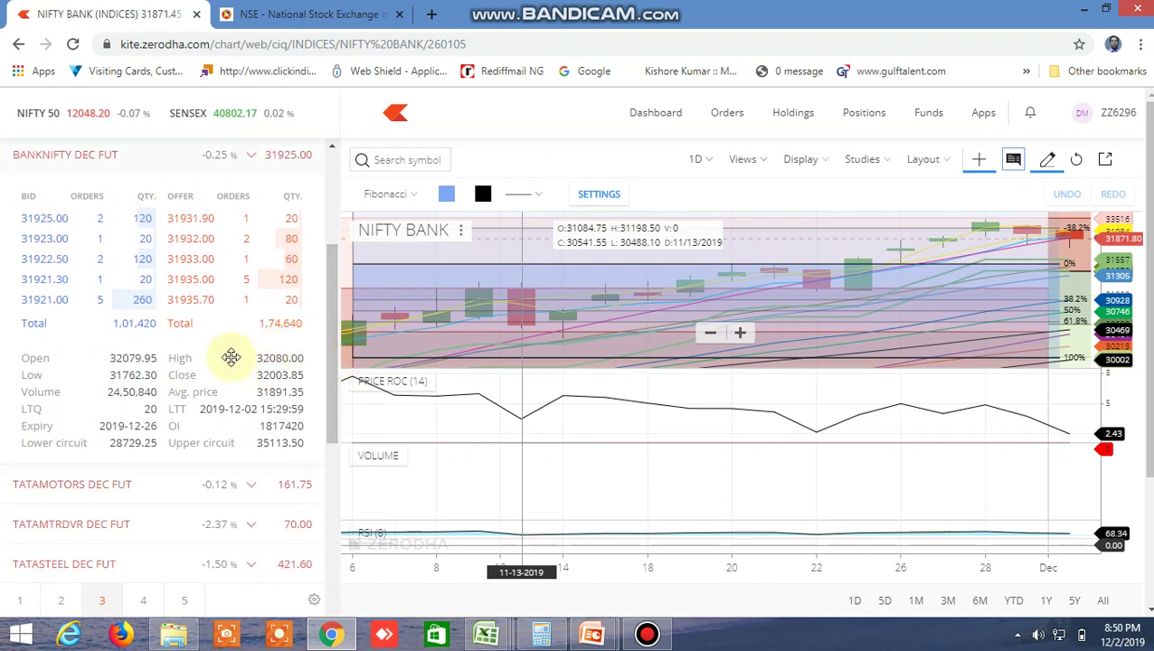
mouse_move(129, 387)
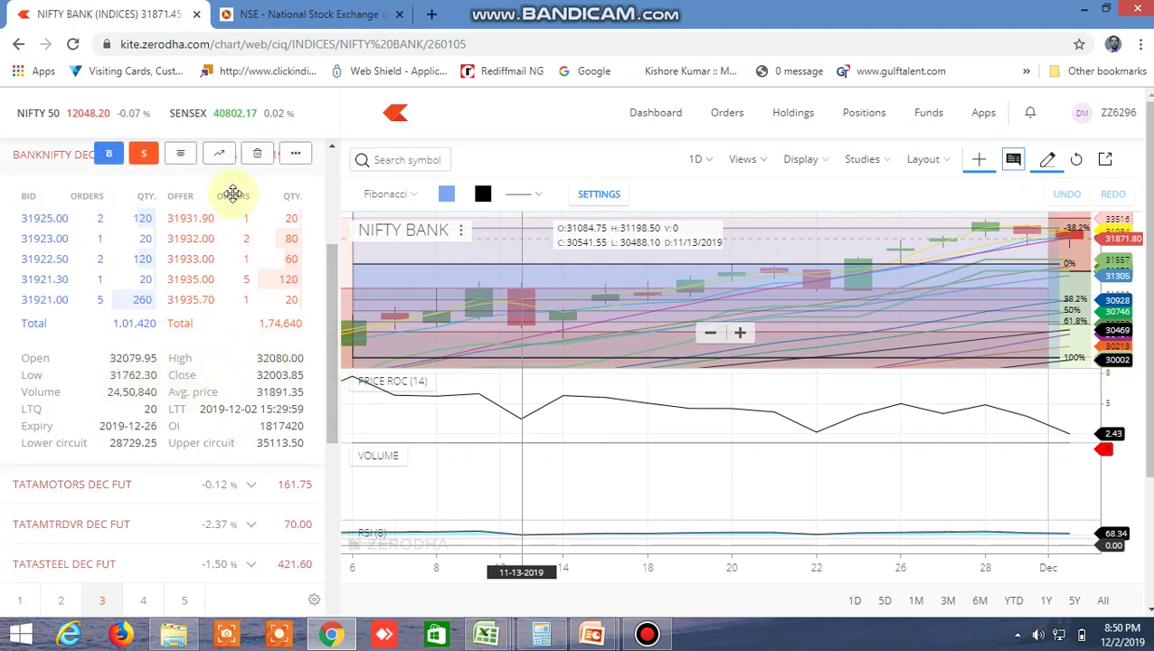
Display the BANKNIFTY DEC FUT chart at a 15-minute interval, covering the whole of the last trading session
left_click(225, 159)
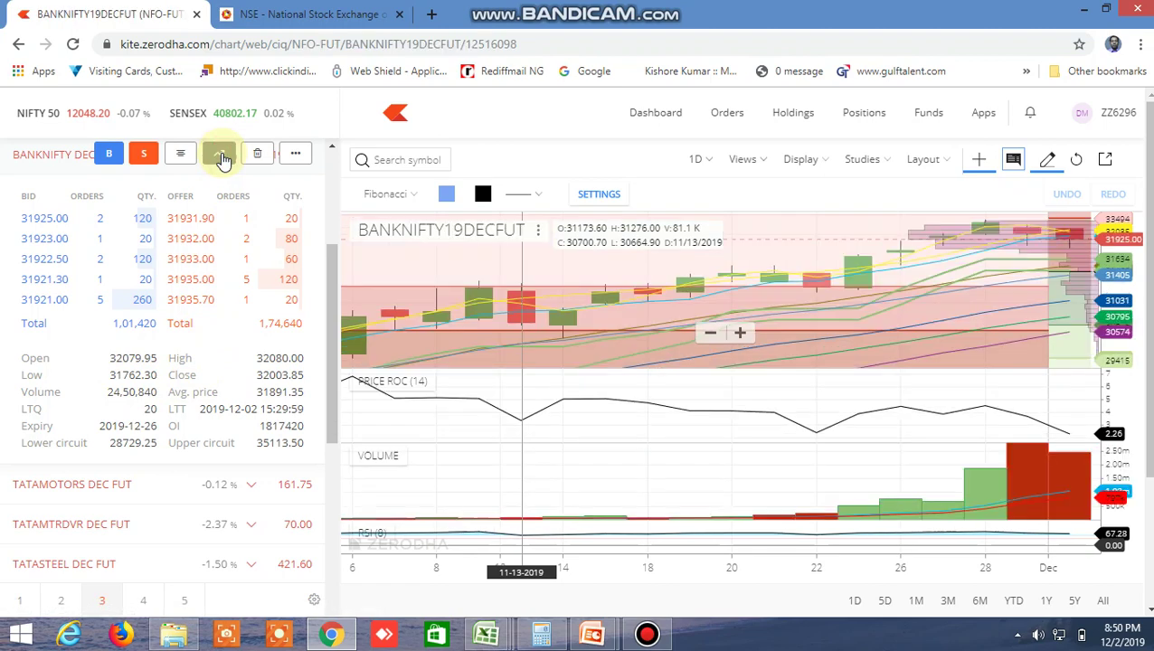
left_click(696, 159)
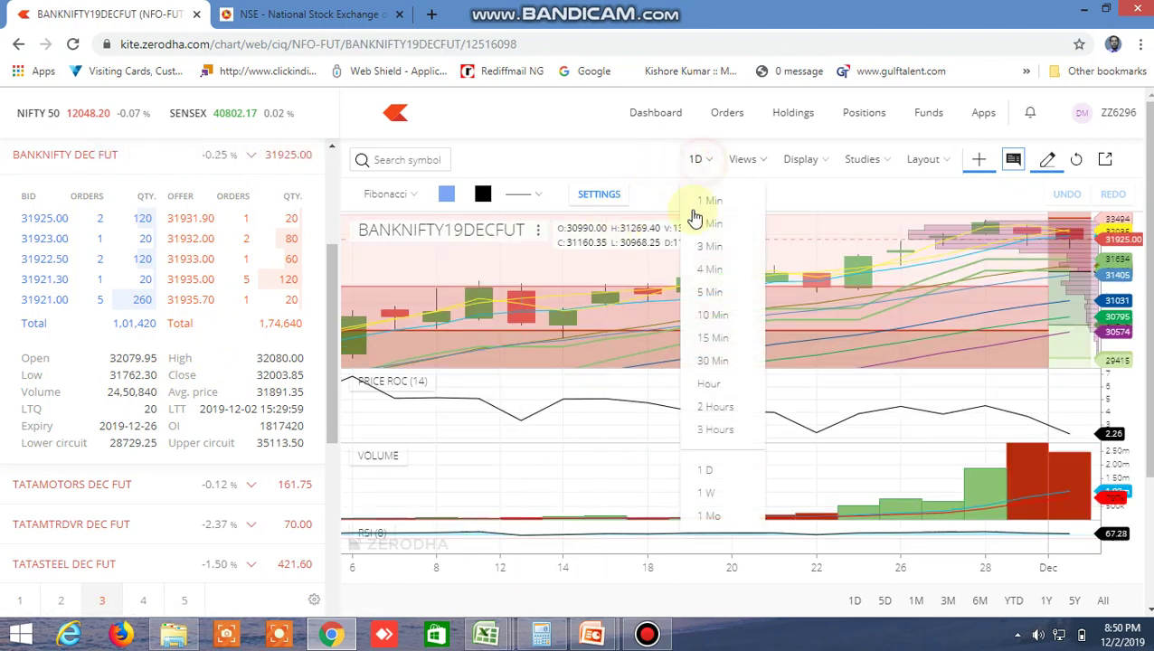
left_click(713, 339)
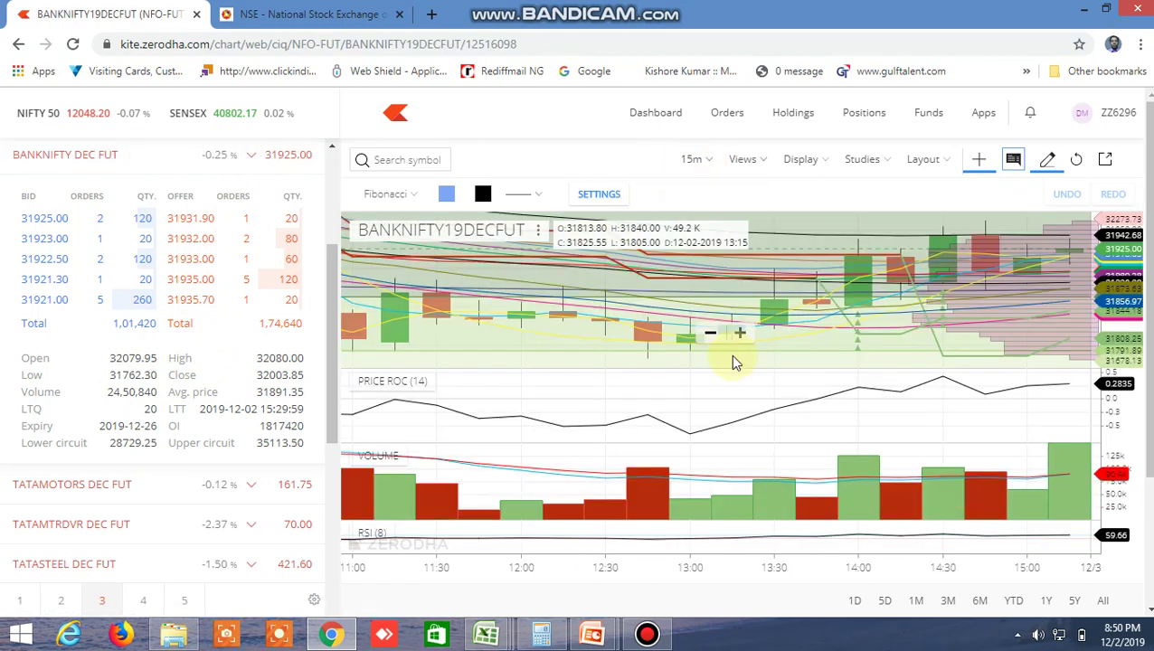
left_click(711, 333)
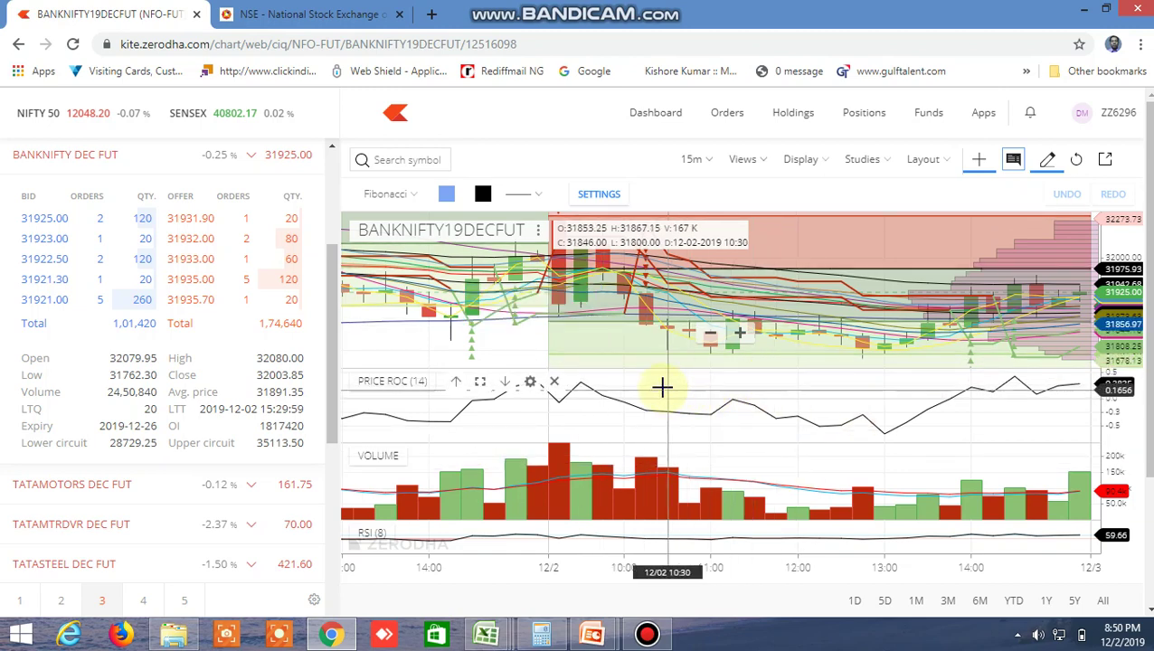
Switch to the BUY SELL LEVEL CUM SCREENER workbook and check the buy-above and sell-below levels of nifty fut
mouse_move(487, 634)
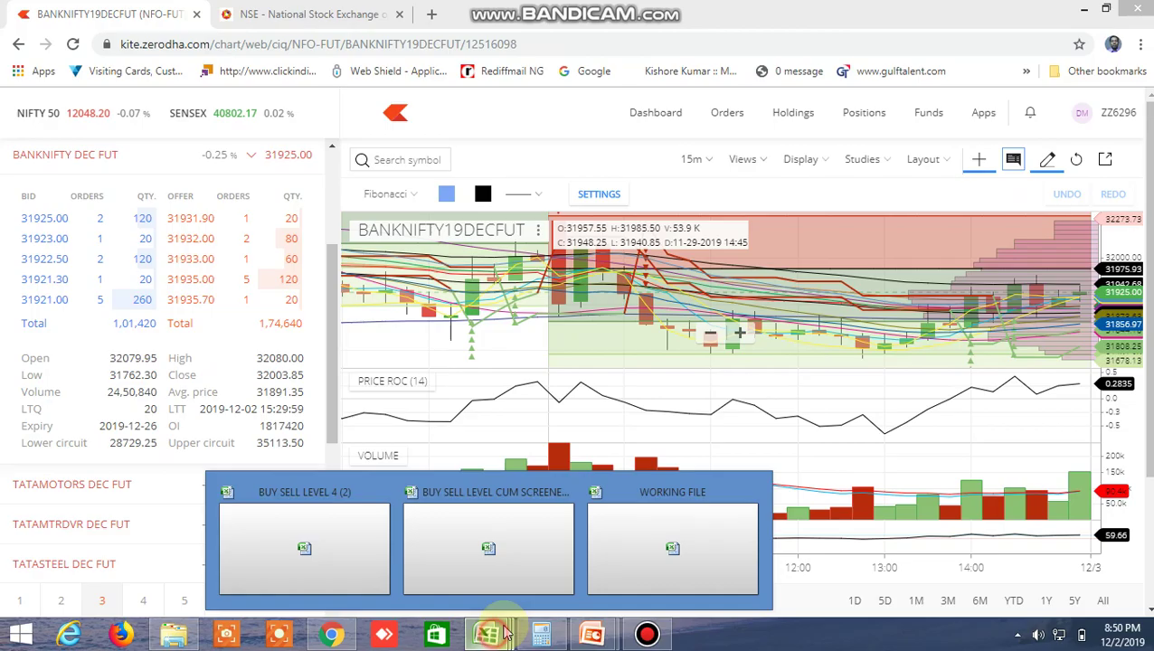
left_click(495, 545)
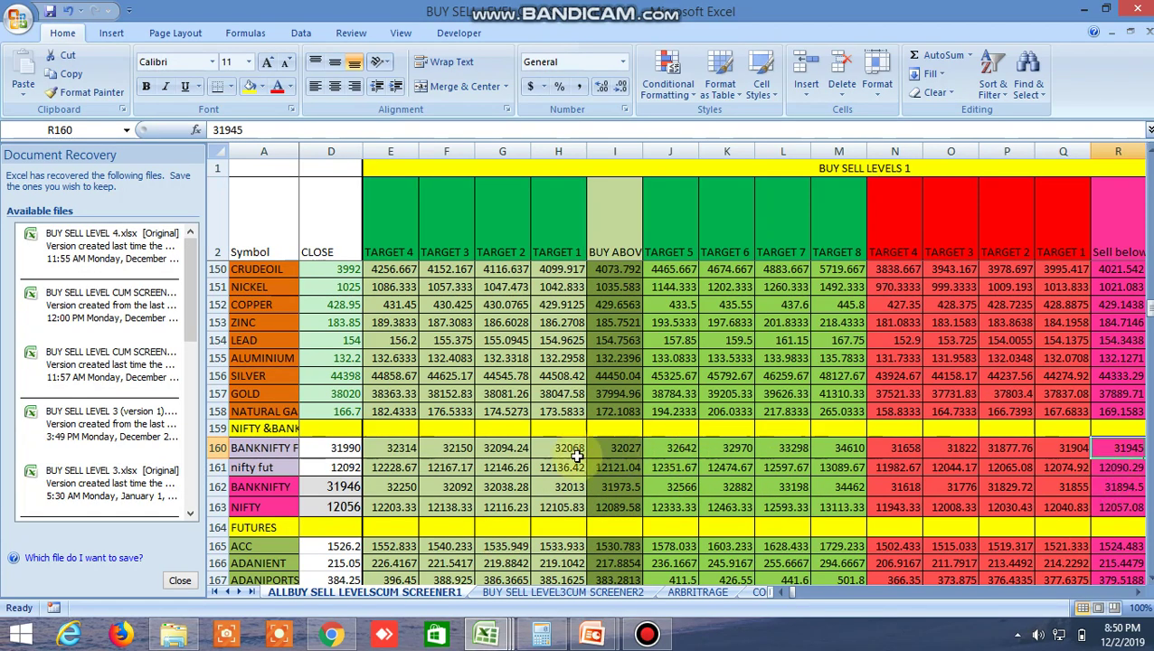
left_click(611, 468)
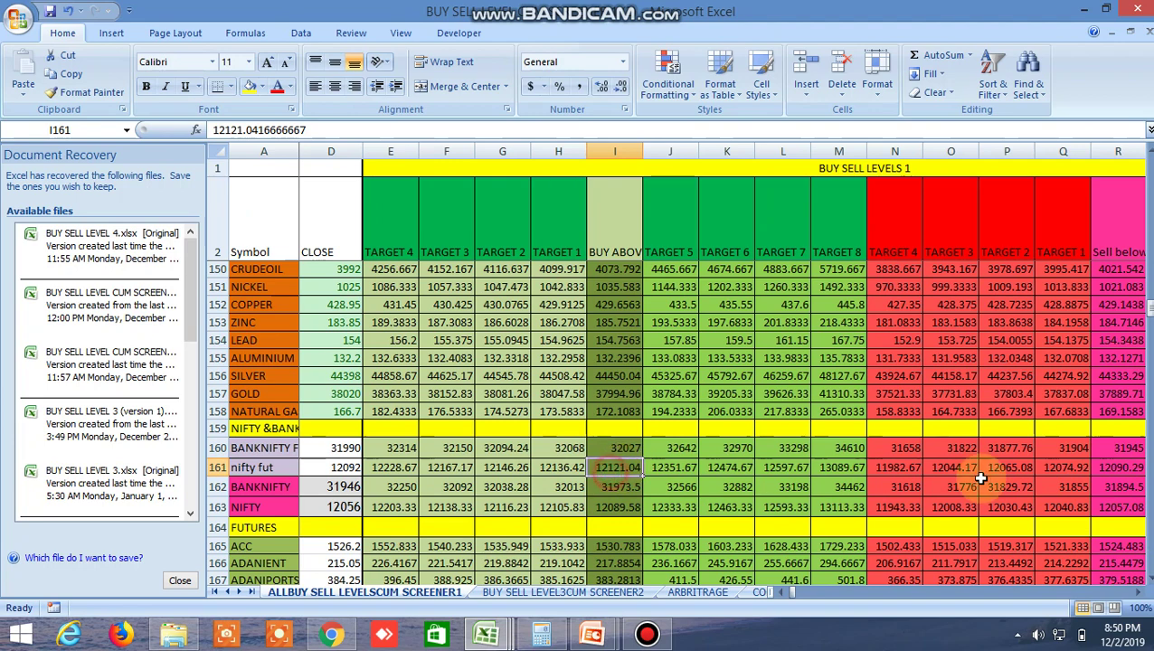
left_click(1122, 467)
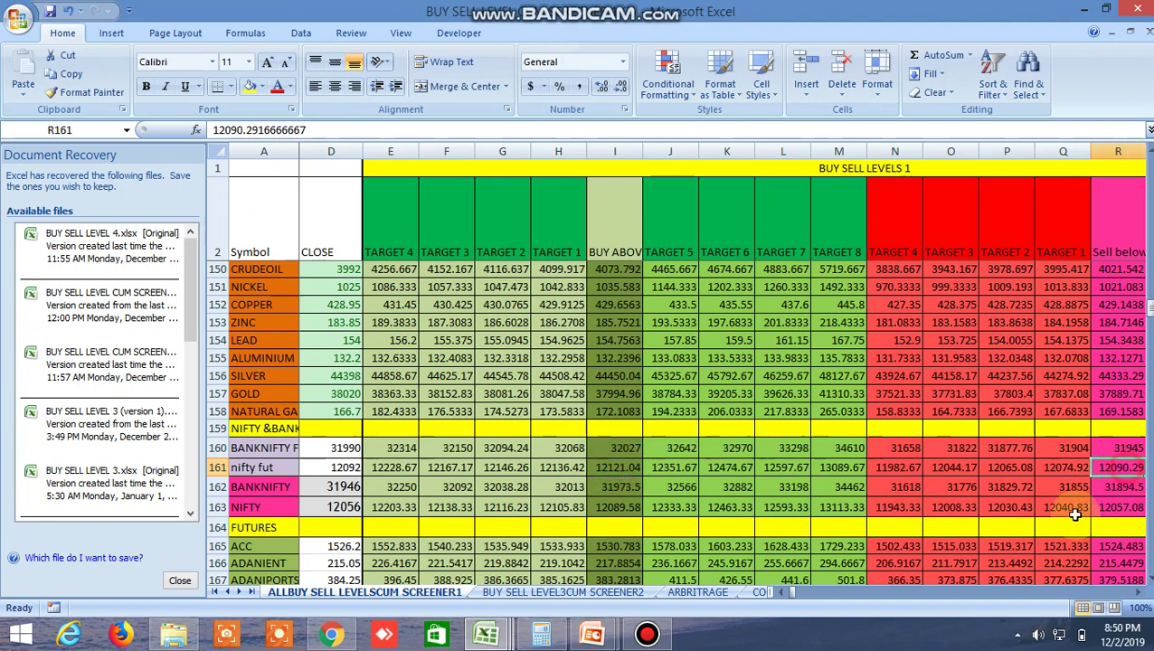
Go back to Kite, collapse the BANKNIFTY DEC FUT market depth and view the depth and price details of NIFTY DEC FUT
left_click(331, 634)
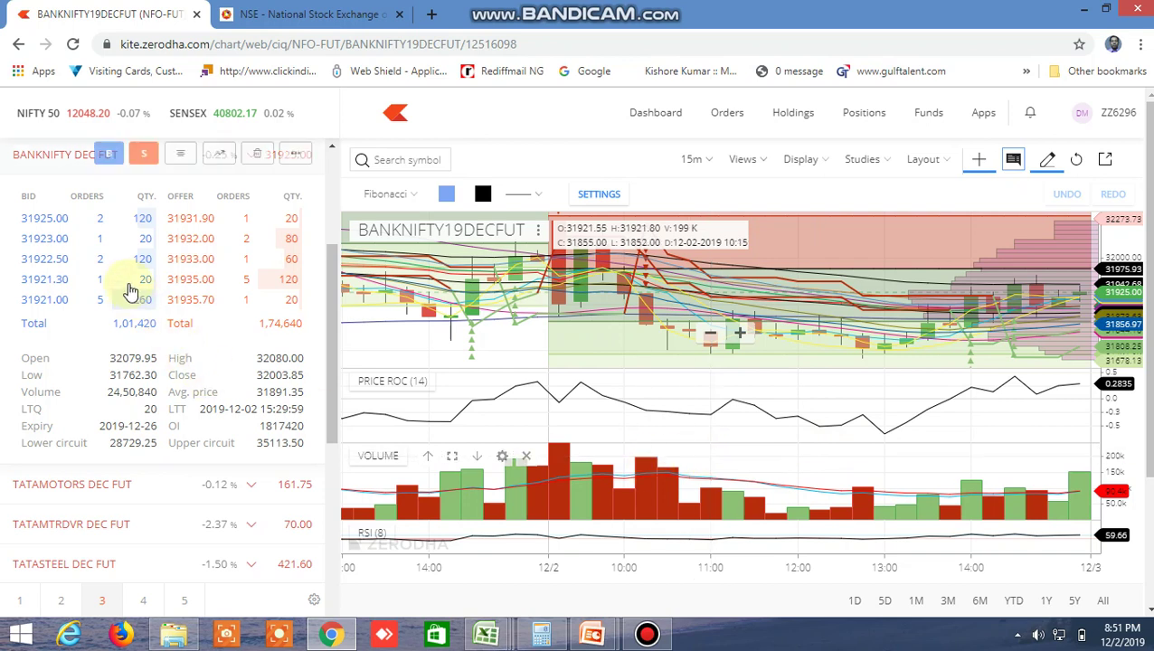
left_click(180, 155)
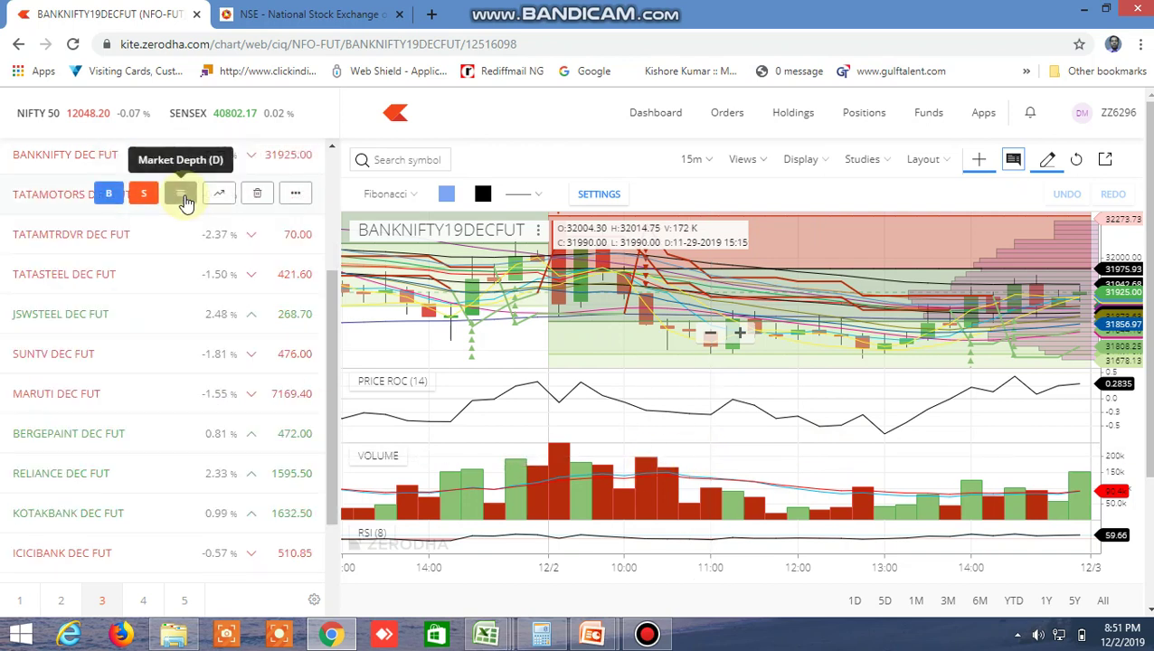
scroll(180, 235, "up", 2)
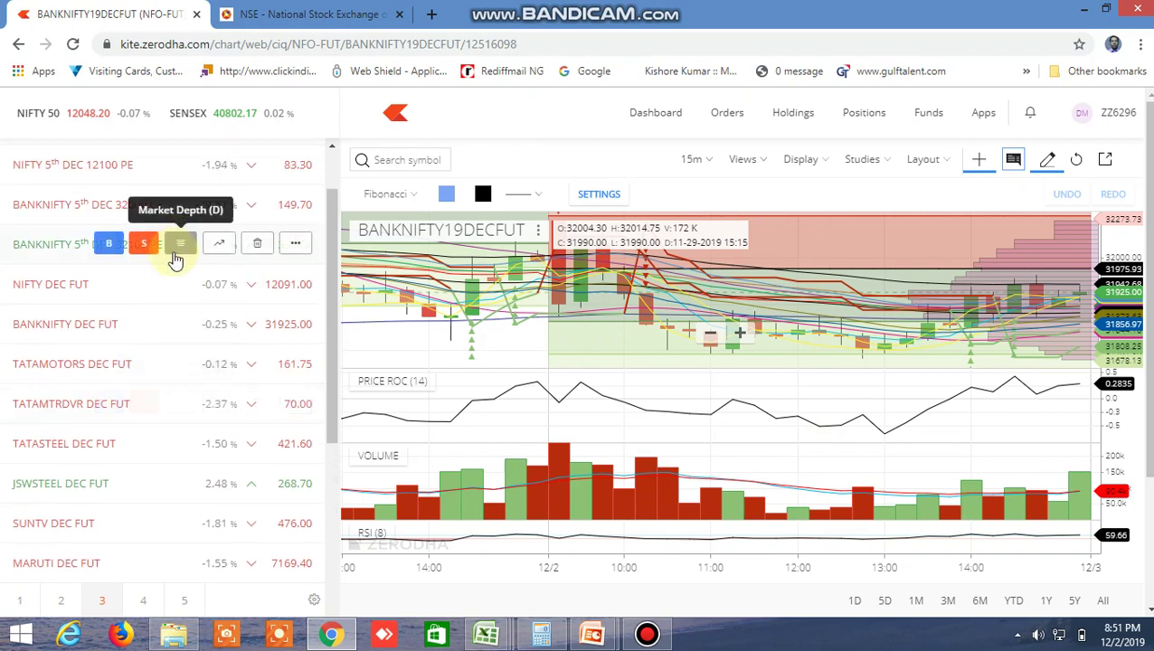
left_click(167, 286)
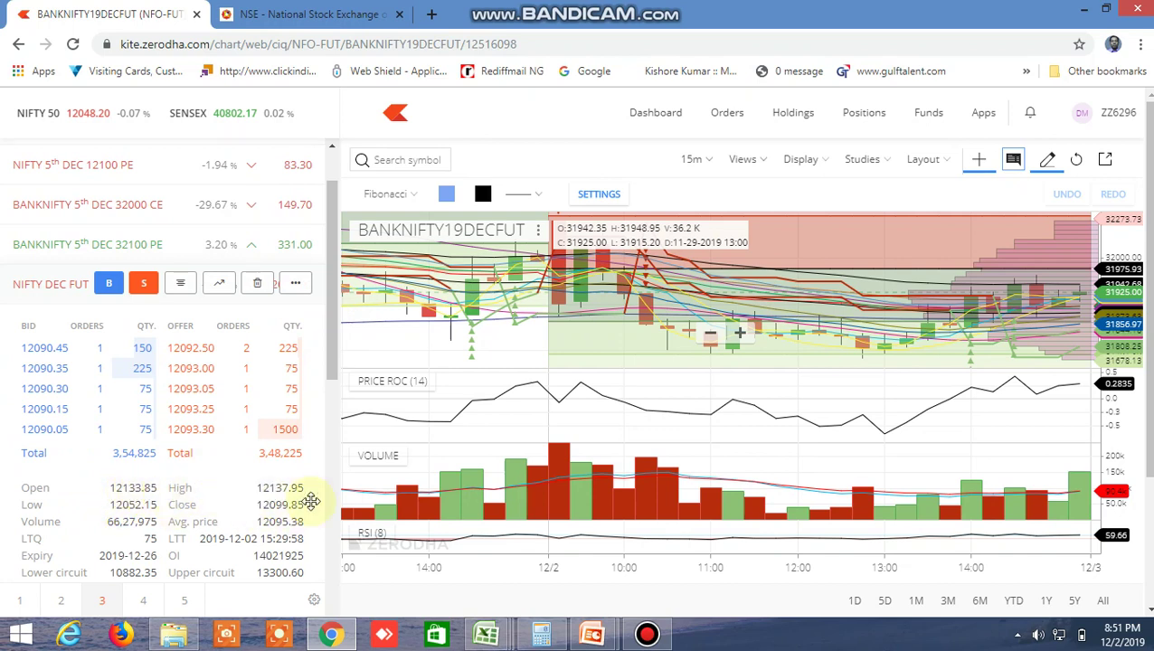
Glance at the BANKNIFTY option chain on the NSE page and recheck the nifty fut levels in the BUY SELL LEVEL CUM SCREENER workbook
left_click(289, 15)
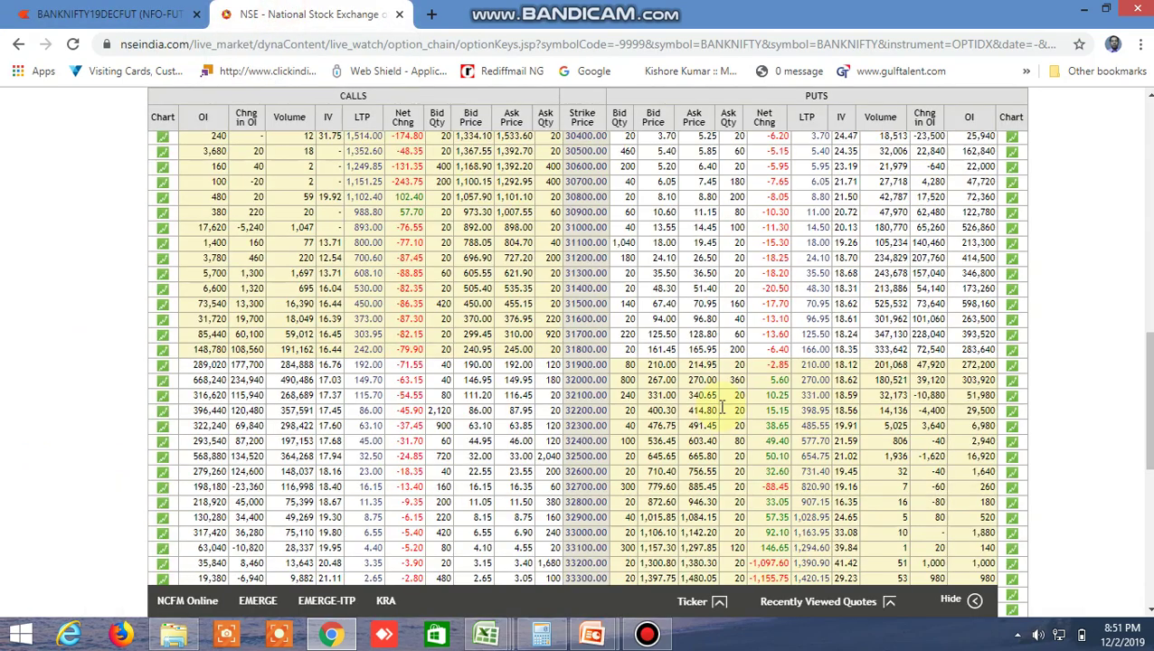
mouse_move(486, 633)
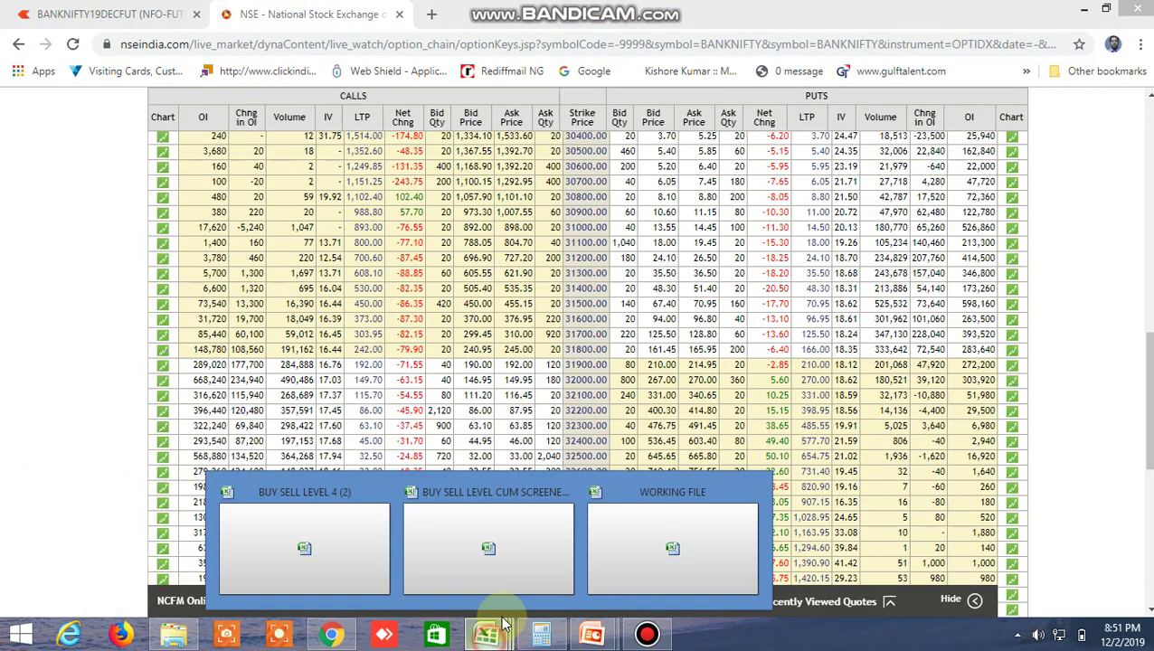
left_click(500, 529)
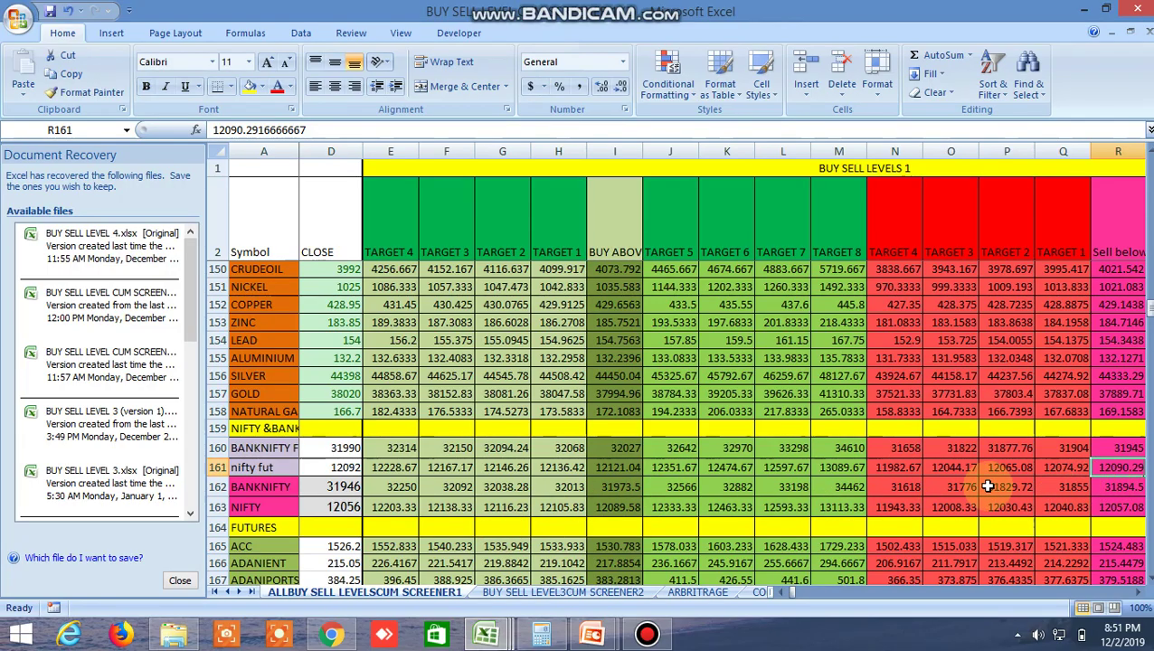
Return to Kite in Chrome and open the NIFTY DEC FUT chart
left_click(332, 633)
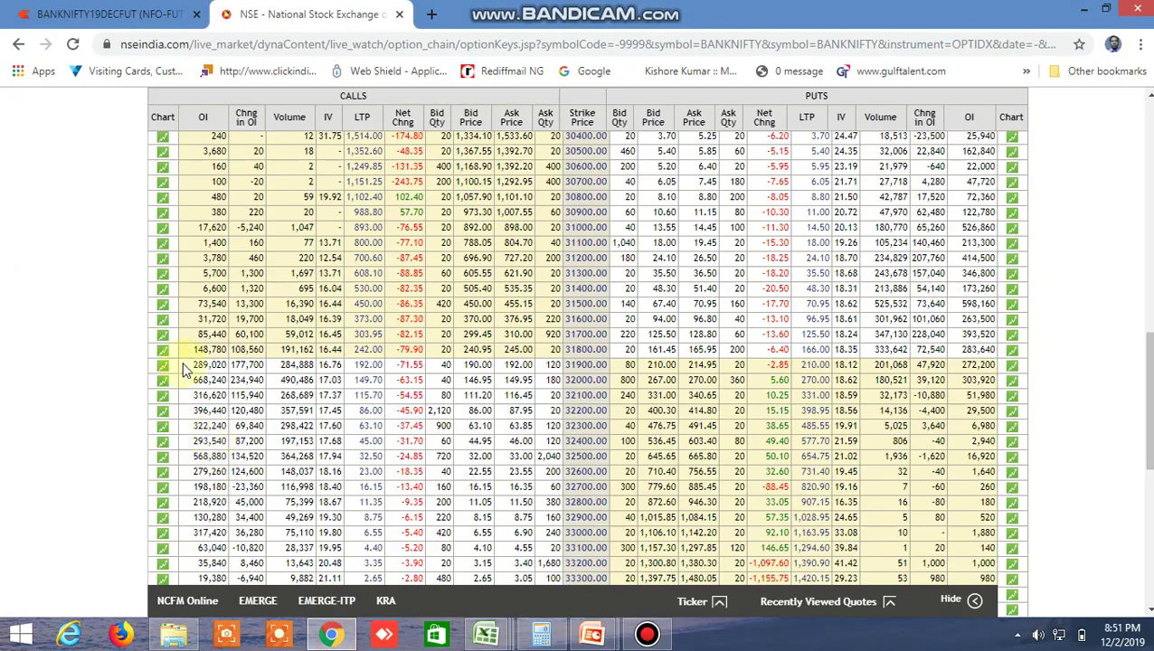
left_click(111, 17)
left_click(218, 283)
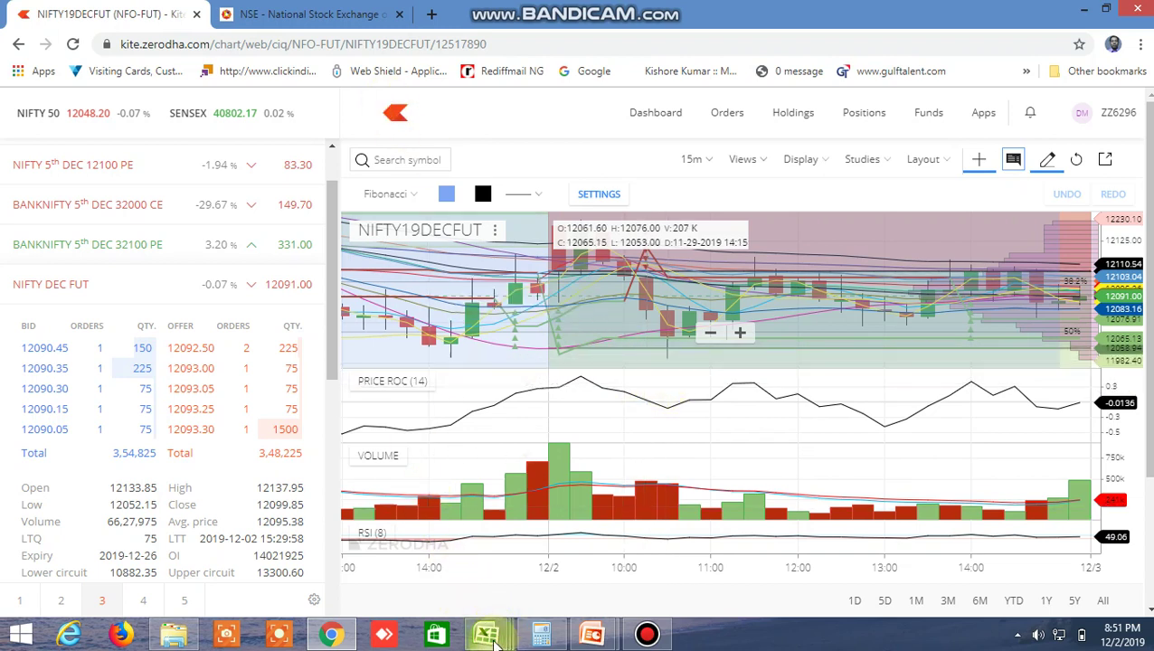
Switch to the BUY SELL LEVEL CUM SCREENER workbook and review the high, low, close and target levels of the commodity and index rows
mouse_move(489, 631)
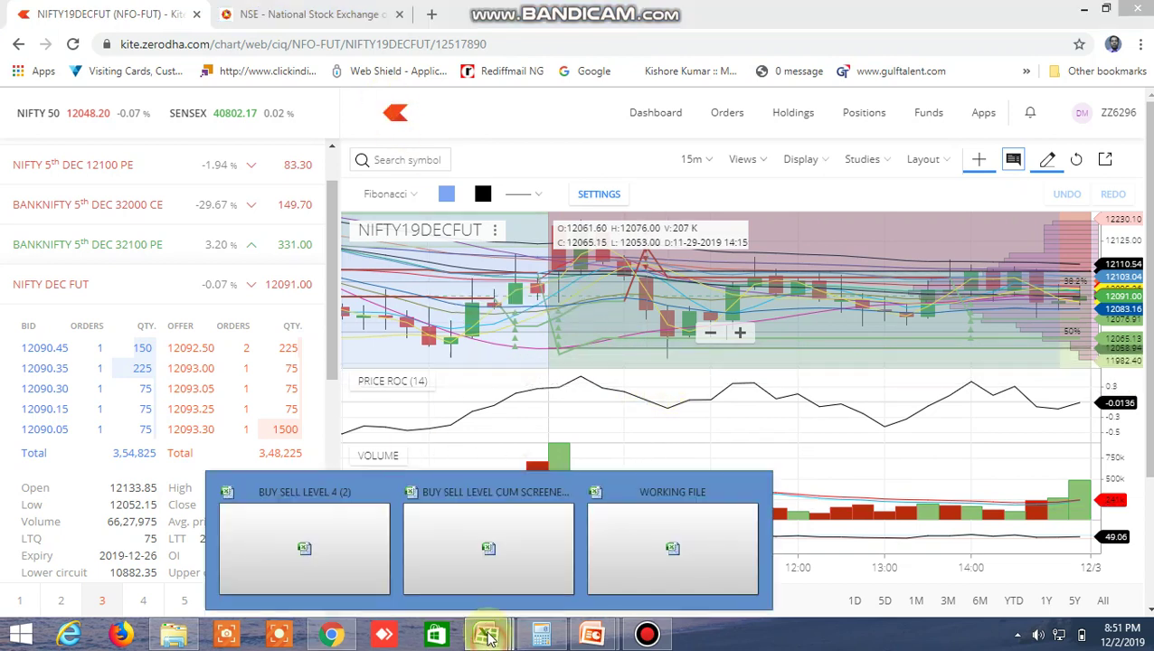
left_click(508, 546)
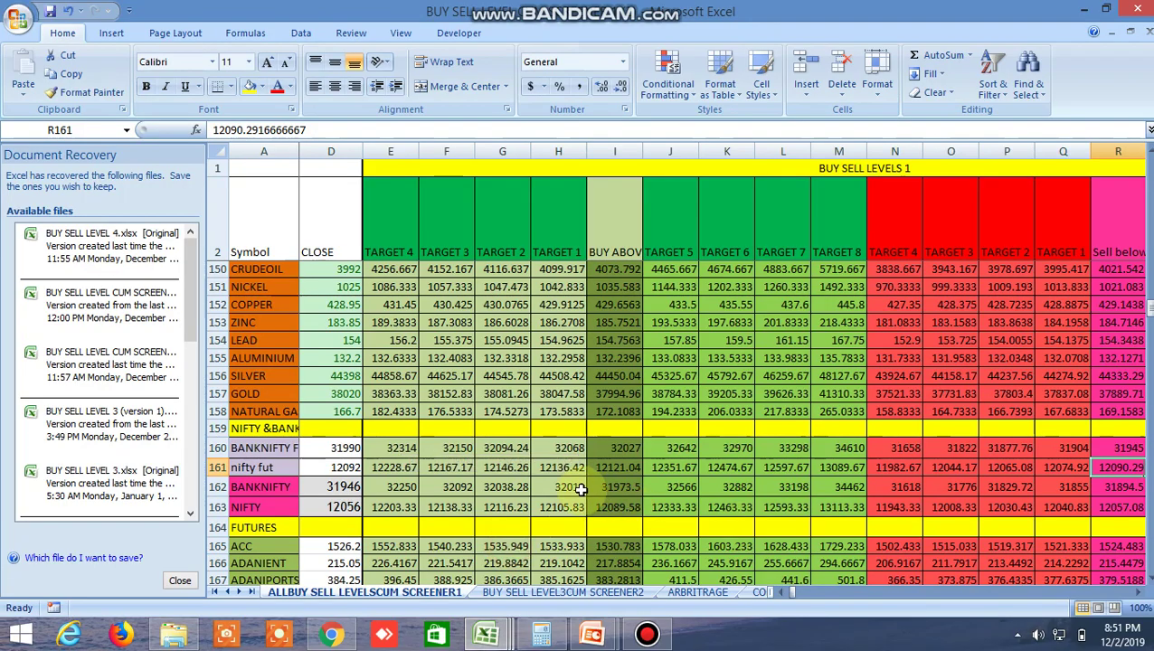
left_click_drag(792, 593, 785, 593)
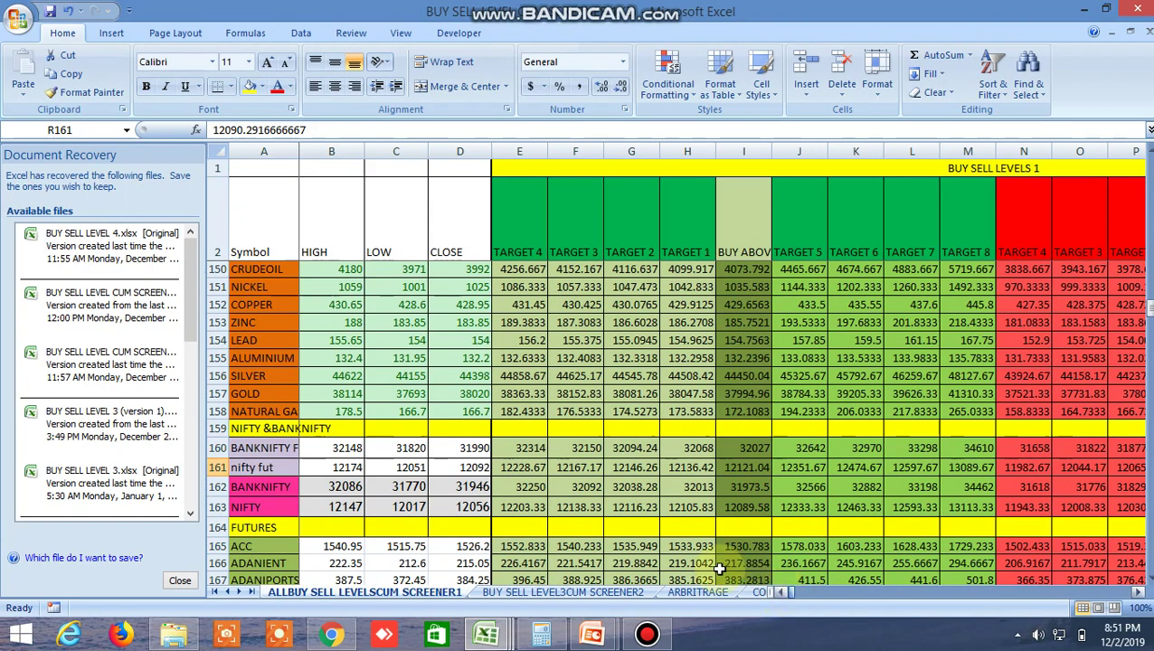
scroll(472, 425, "up", 2)
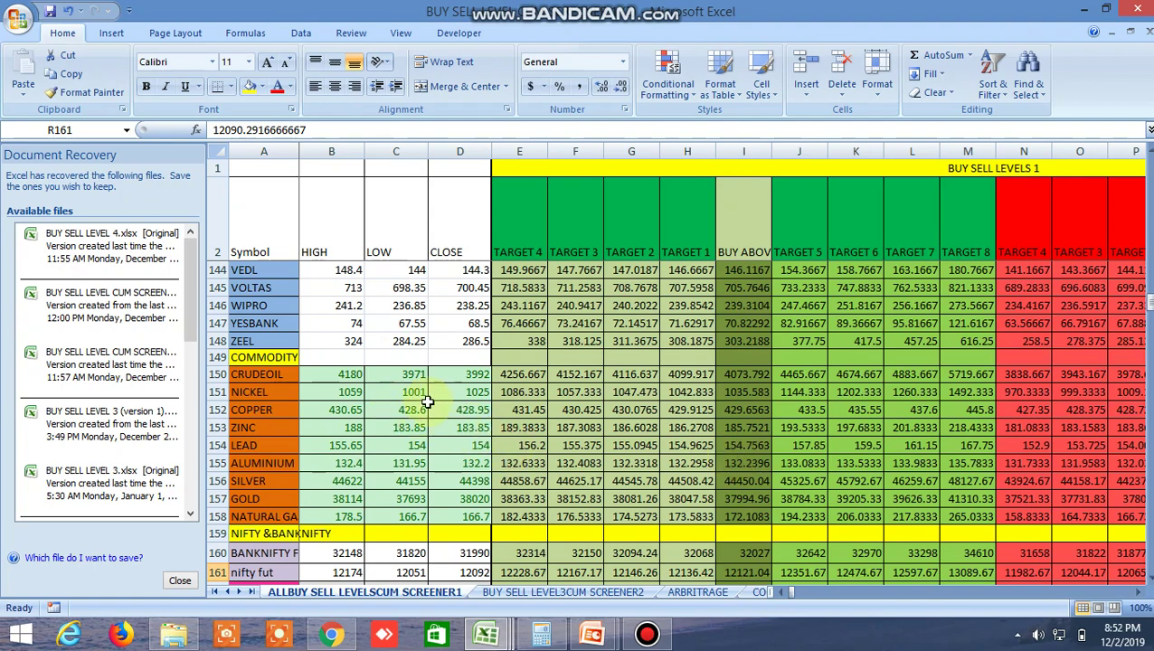
scroll(534, 307, "up", 1)
scroll(534, 307, "down", 2)
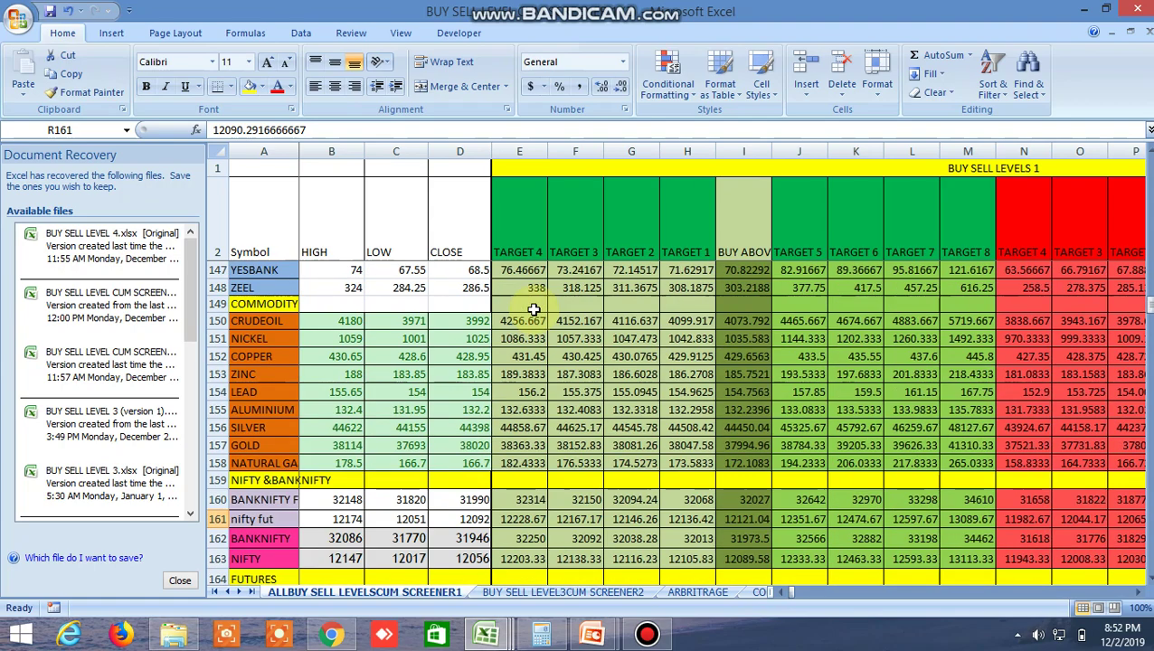
Browse the stock rows of the screener sheet and examine their PREVIOUS BREAKOUT and 5-30 MA CROSS columns
scroll(534, 308, "up", 5)
scroll(533, 307, "down", 3)
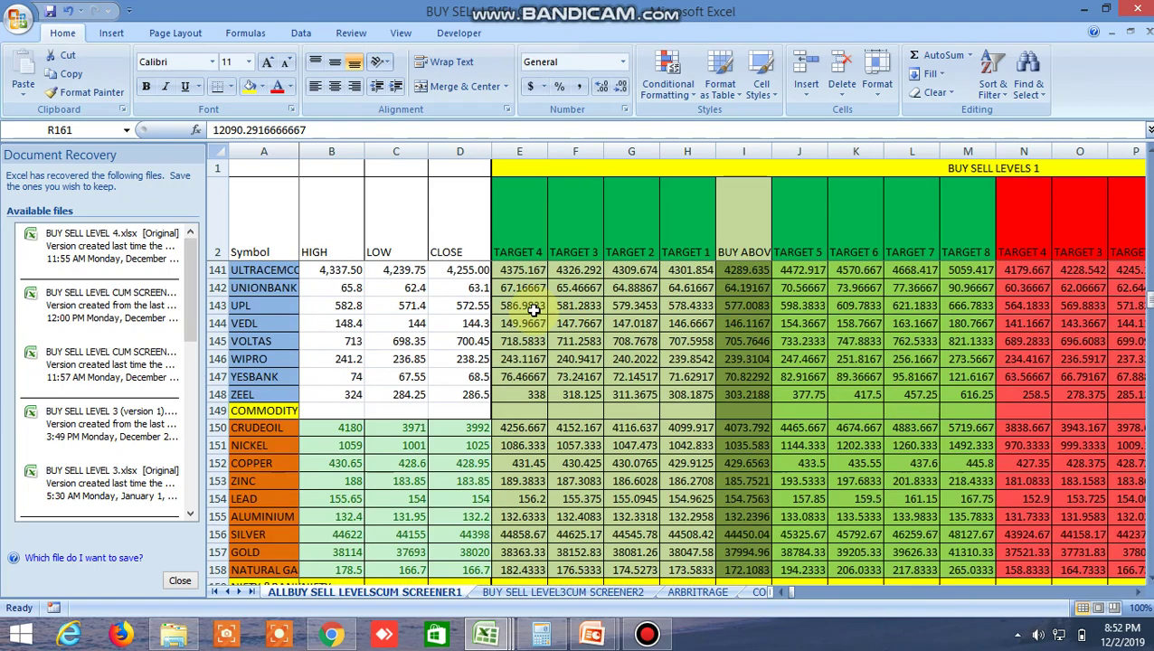
scroll(533, 308, "up", 2)
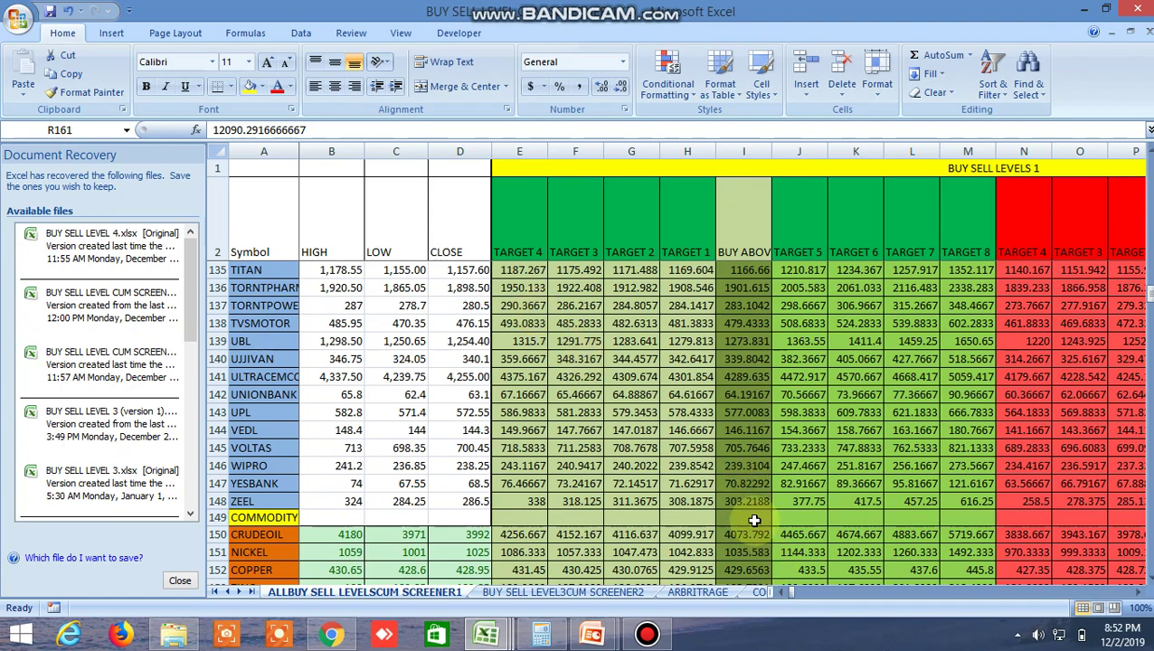
scroll(720, 467, "up", 5)
scroll(721, 467, "up", 7)
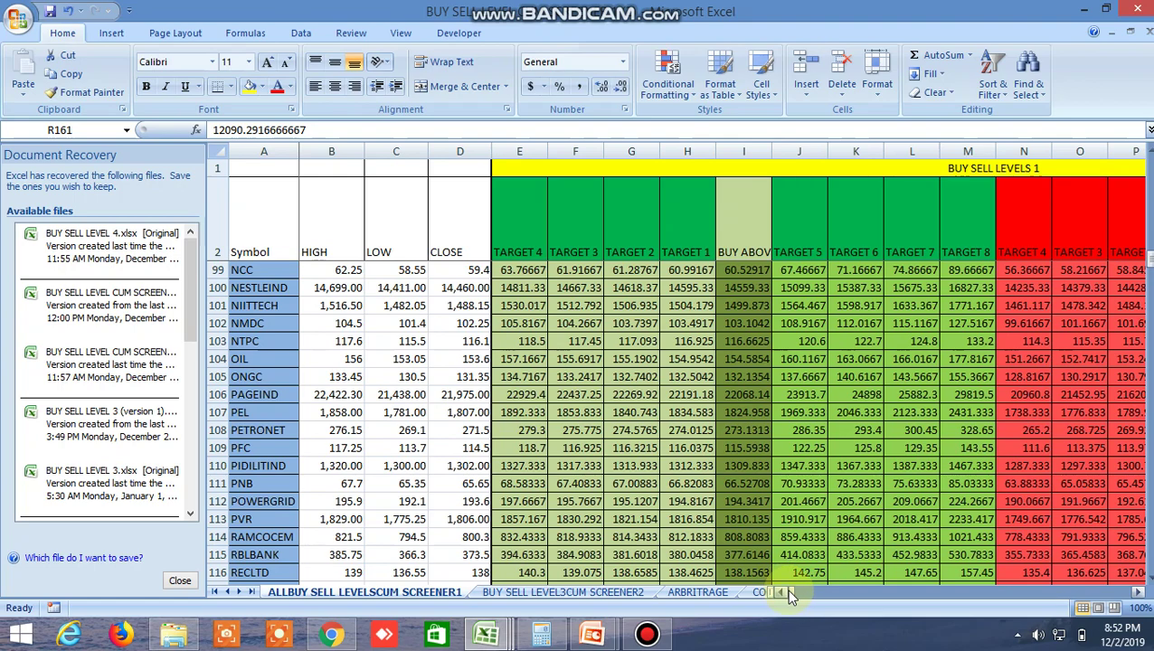
left_click_drag(787, 589, 867, 605)
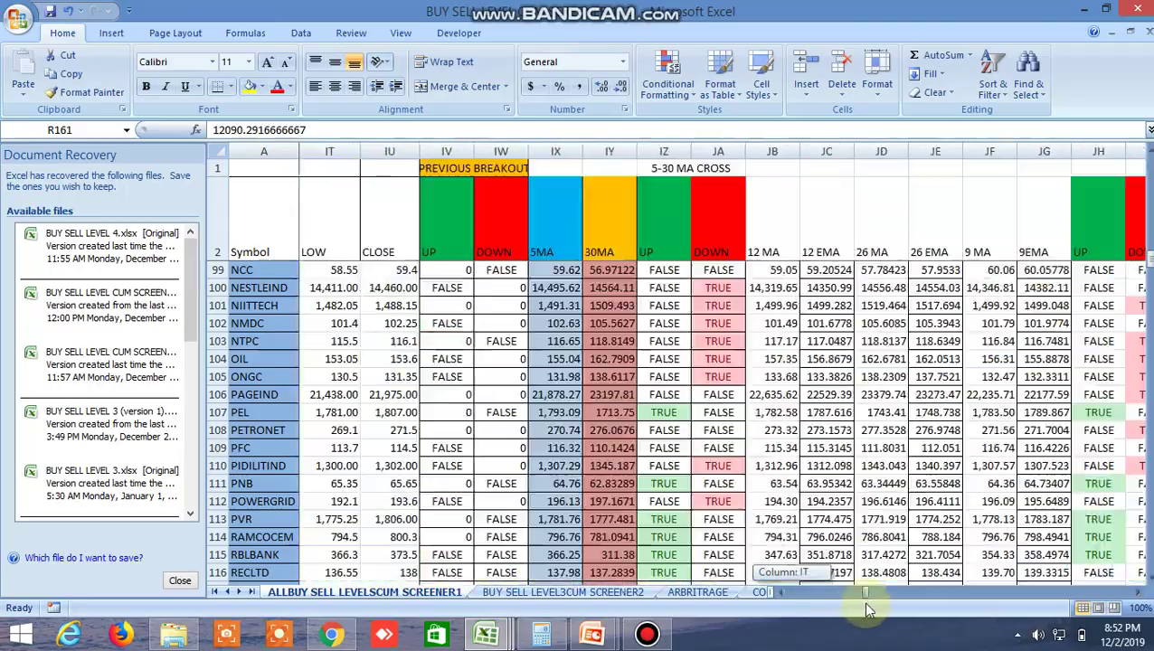